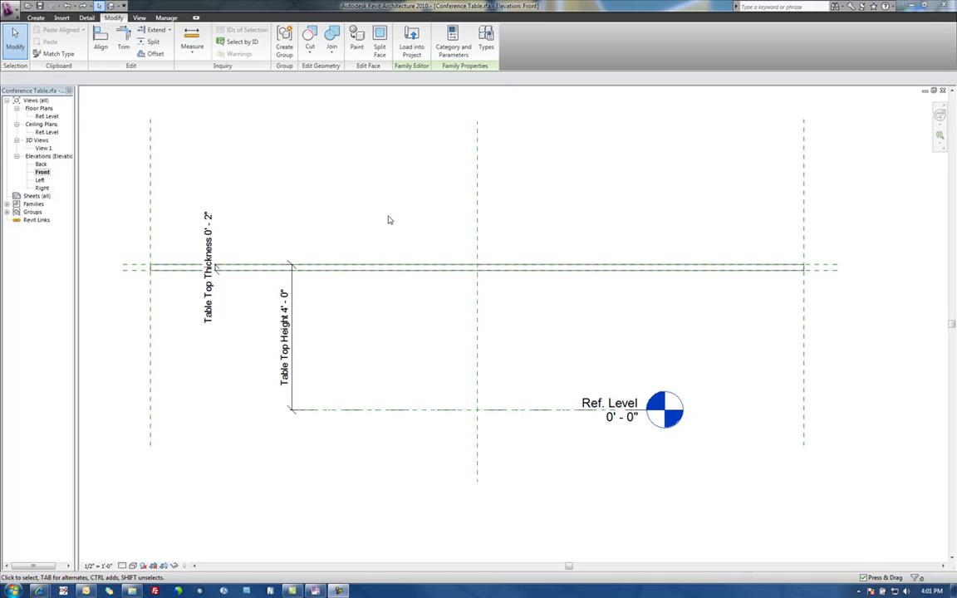
Open the Ref. Level floor plan and bring up the Create tools.
double_click(46, 116)
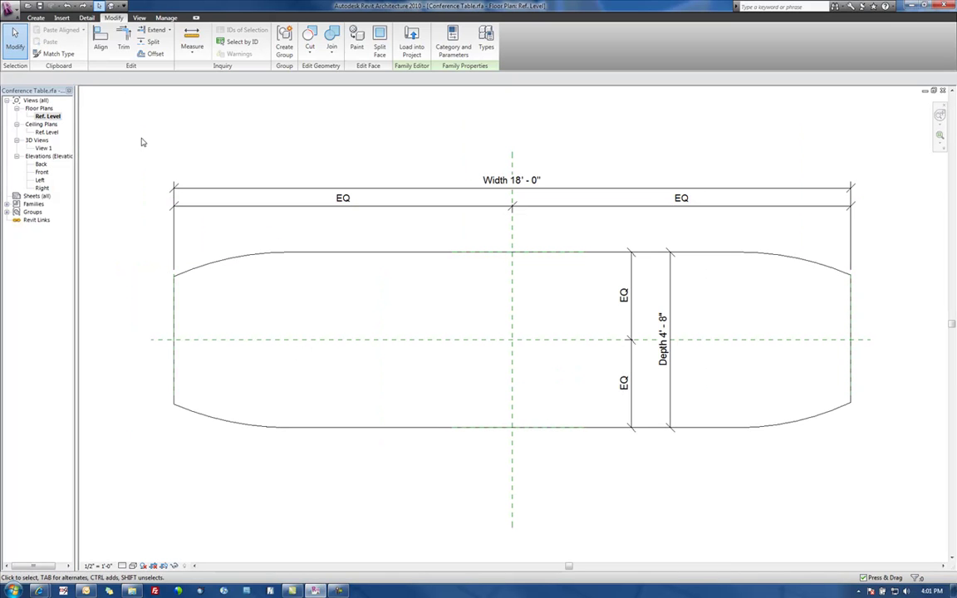
click(35, 17)
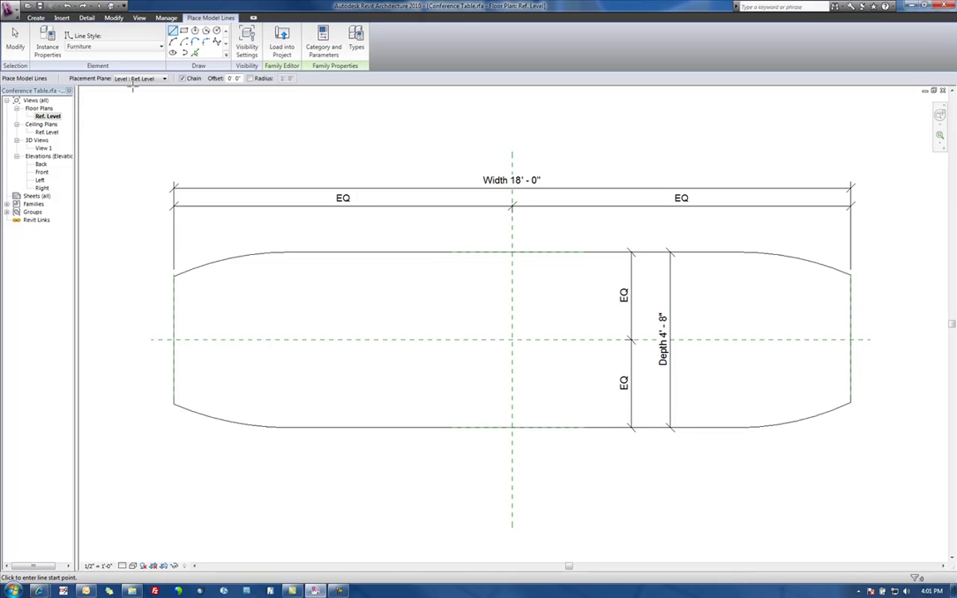
Draw two closely spaced vertical reference planes near the table top's left end.
click(35, 17)
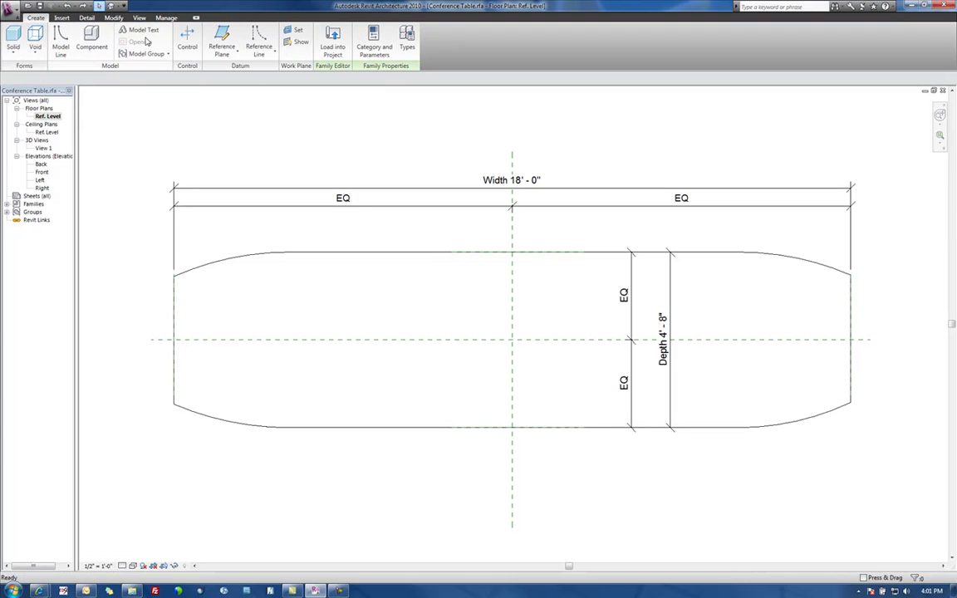
click(222, 42)
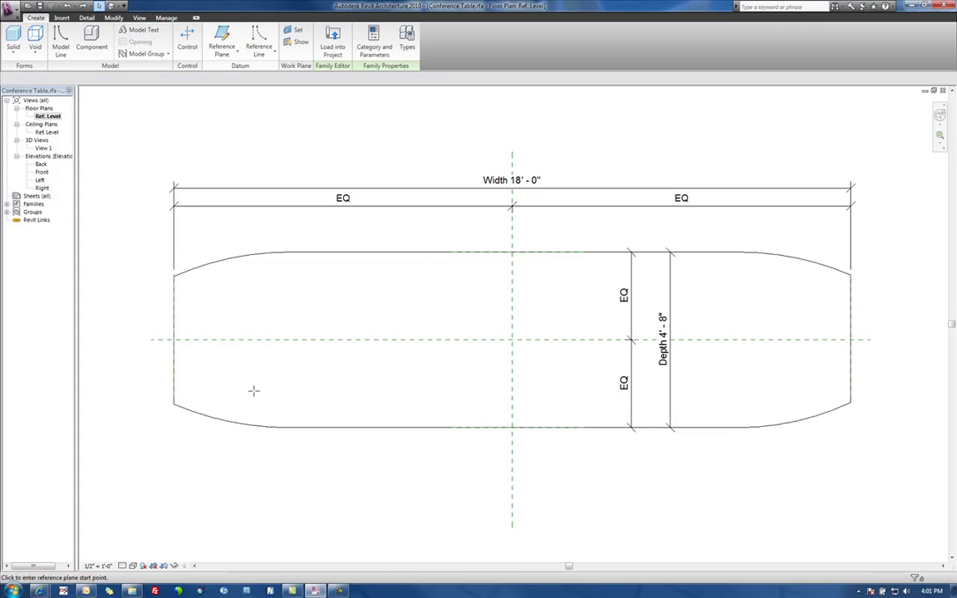
click(250, 296)
click(251, 377)
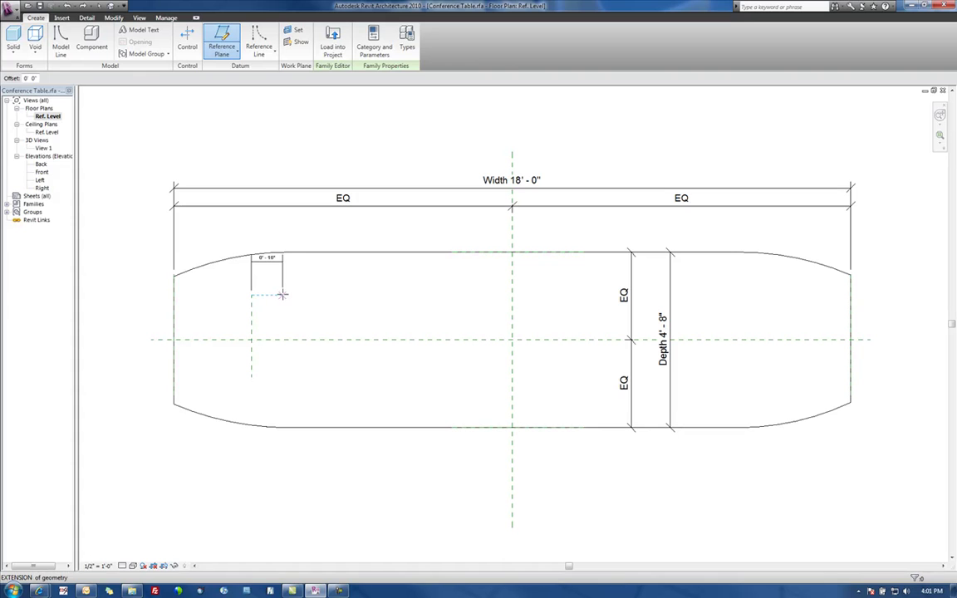
click(275, 294)
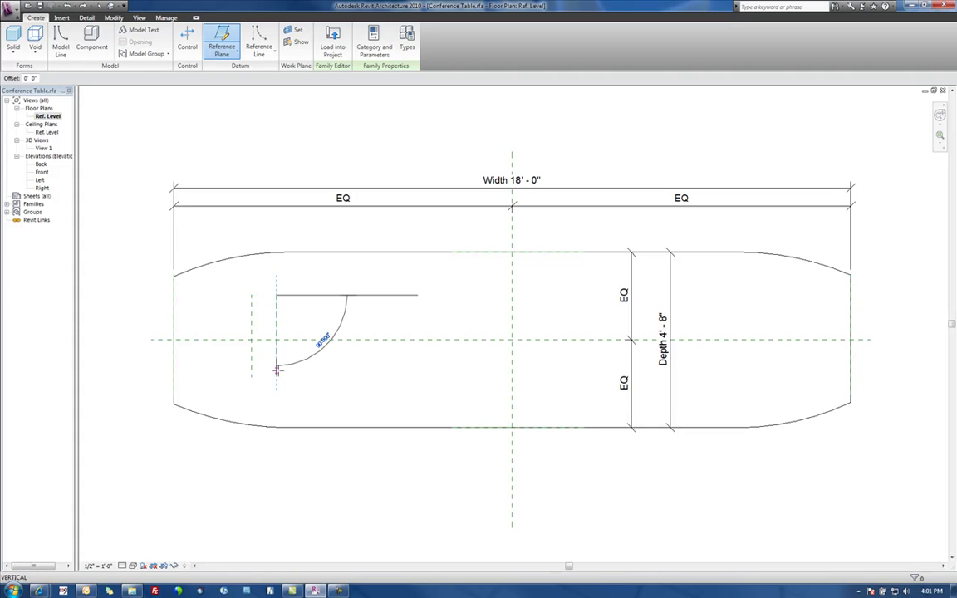
click(279, 378)
key(Escape)
key(Escape)
scroll(302, 362, up, 5)
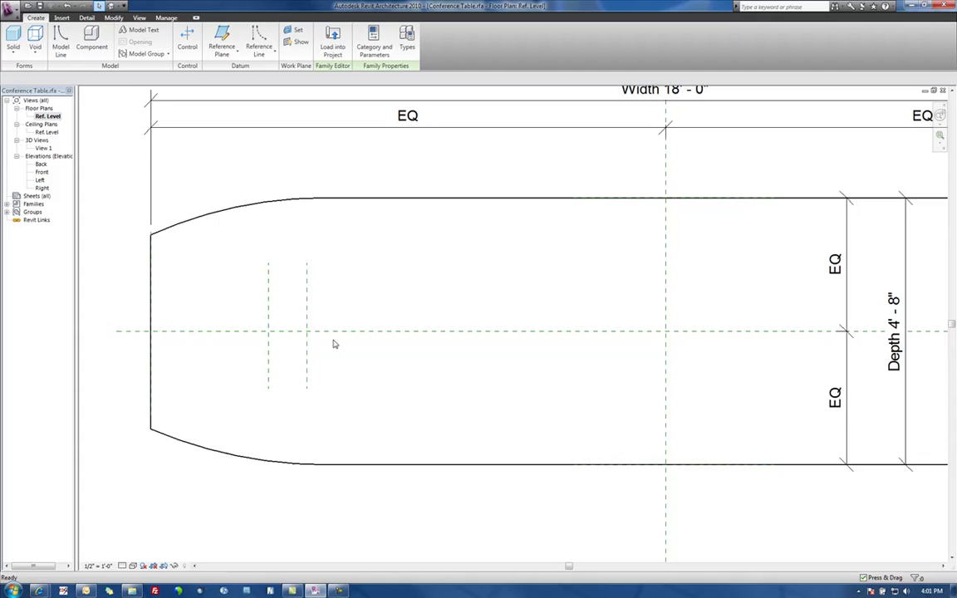
Sketch a rectangle between the two planes and finish it as a solid extrusion.
click(13, 41)
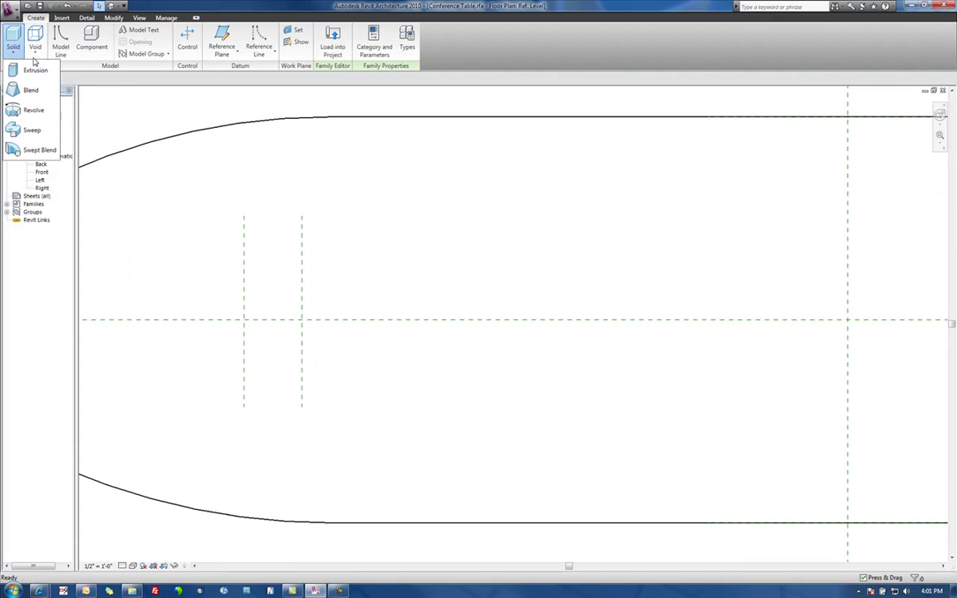
click(34, 70)
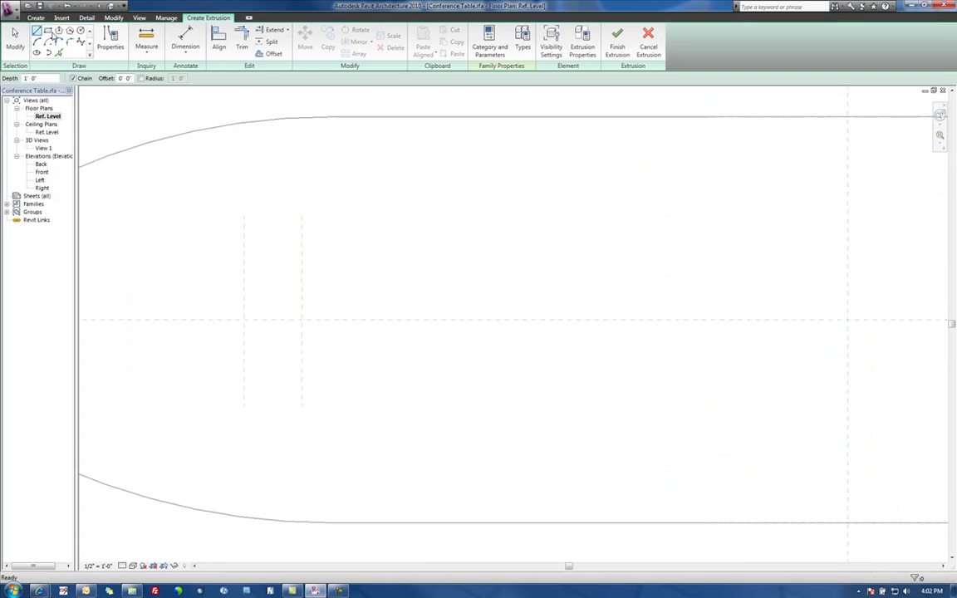
click(249, 219)
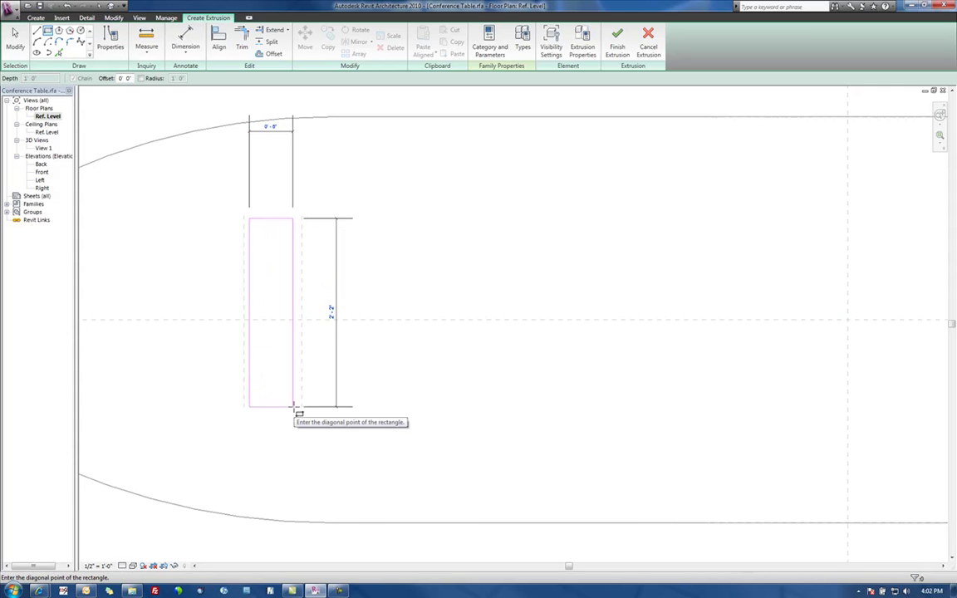
click(295, 408)
key(Escape)
key(Escape)
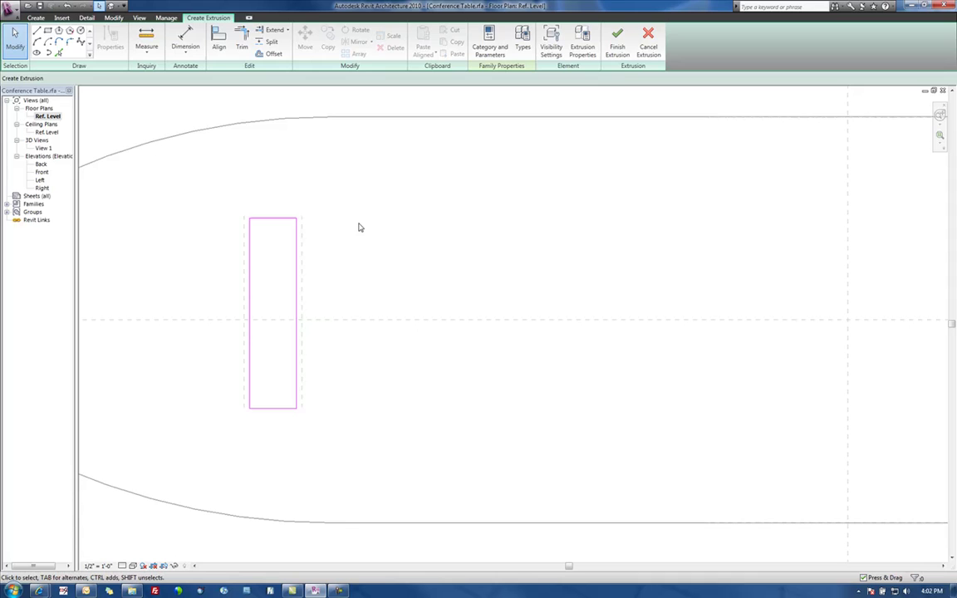
click(617, 45)
key(Escape)
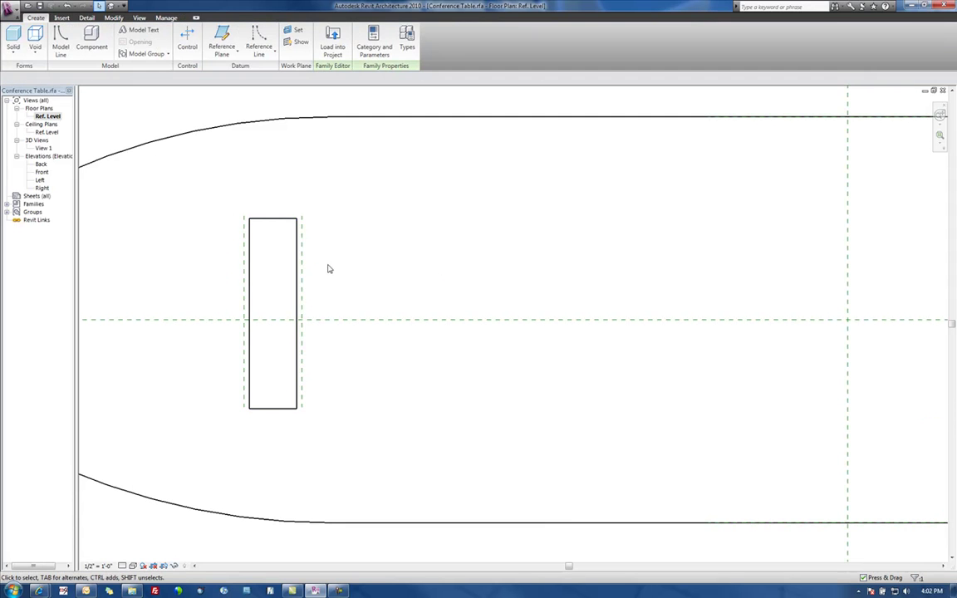
Select the left and right leg reference planes in turn to check them.
click(302, 249)
key(Escape)
click(244, 227)
key(Escape)
click(243, 410)
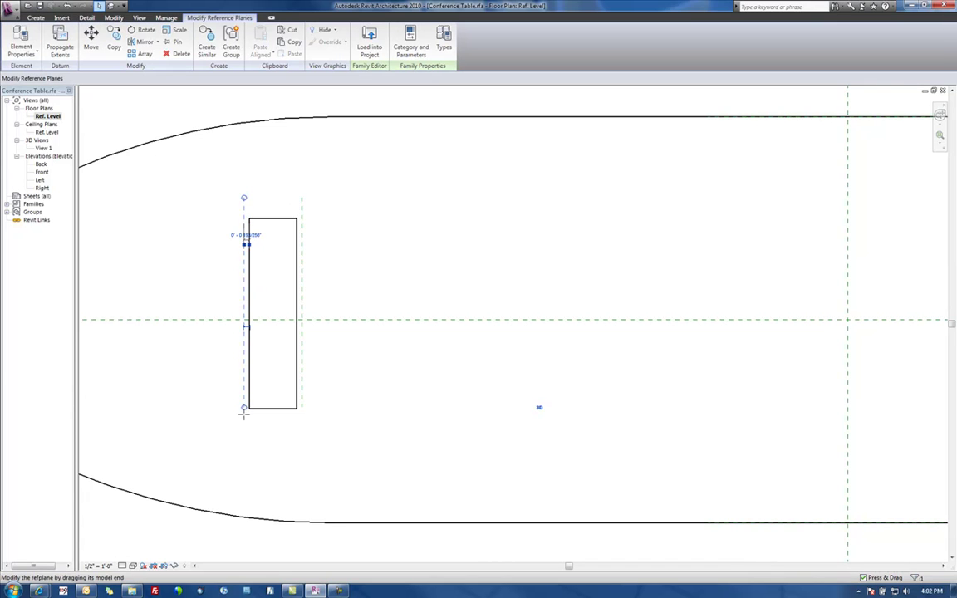
click(302, 412)
key(Escape)
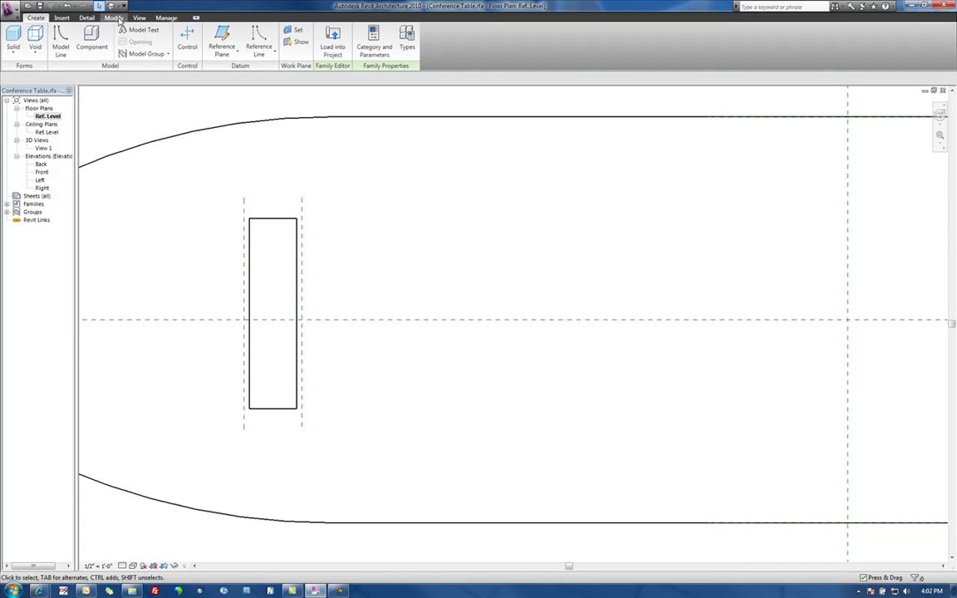
Align the leg rectangle's left and right edges to the two reference planes.
click(114, 18)
click(100, 40)
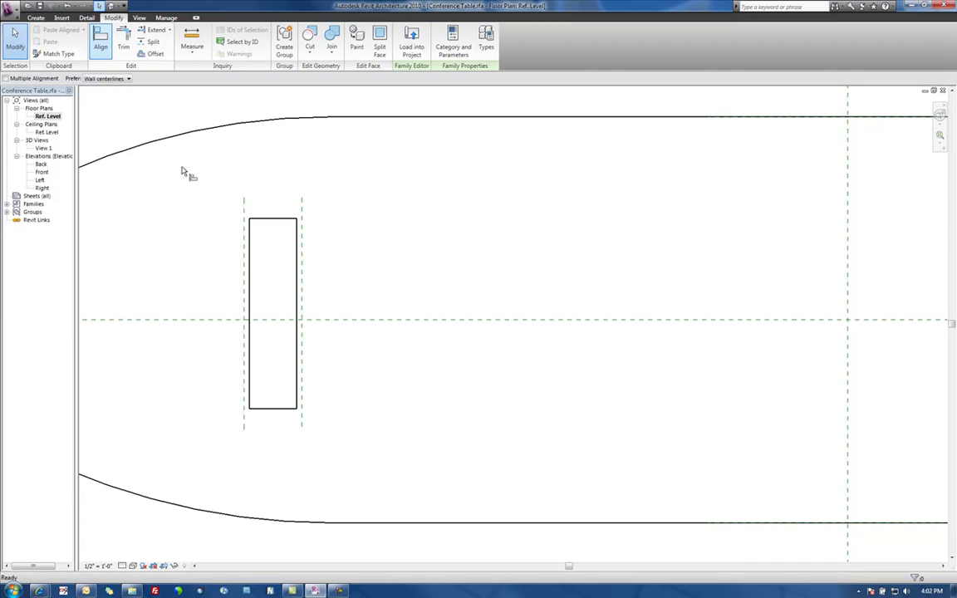
click(245, 270)
click(250, 277)
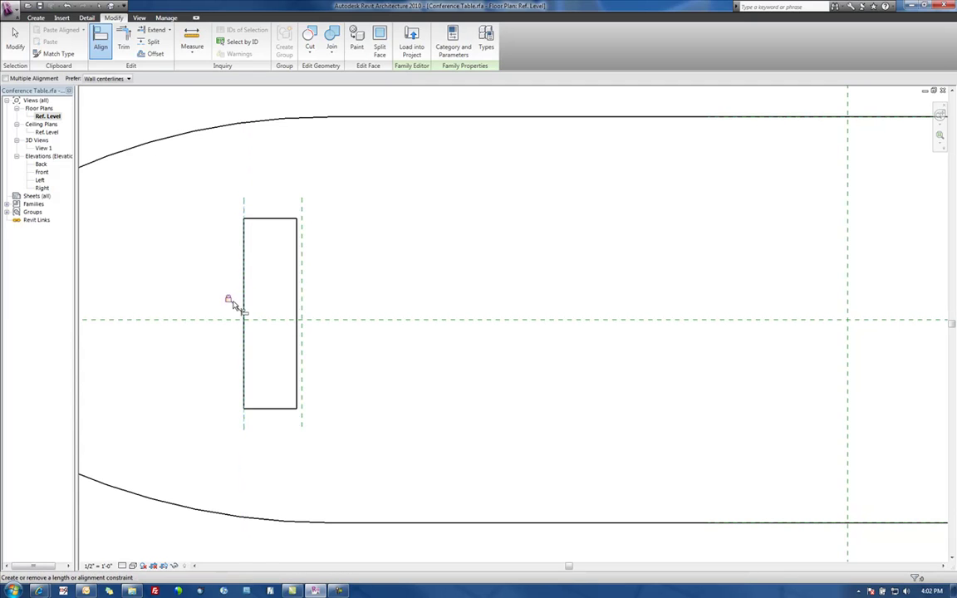
click(303, 264)
click(297, 284)
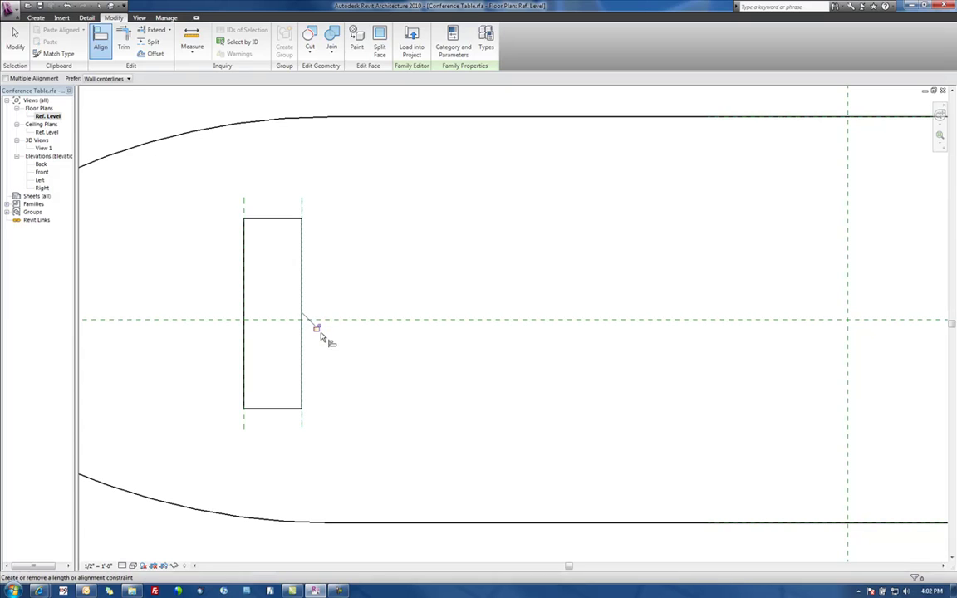
key(Escape)
key(Escape)
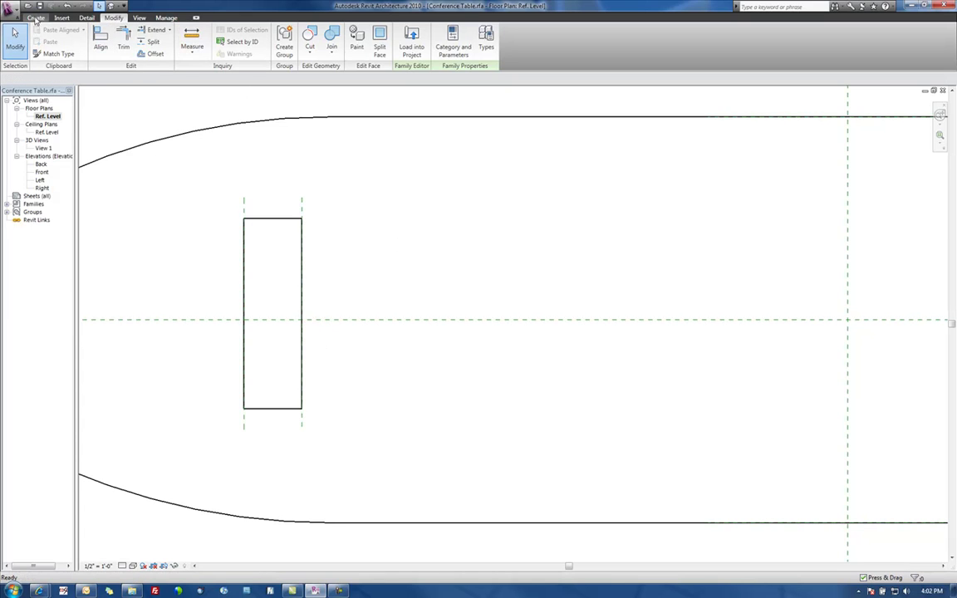
Add an aligned 0' - 8" dimension between the two leg reference planes.
click(87, 17)
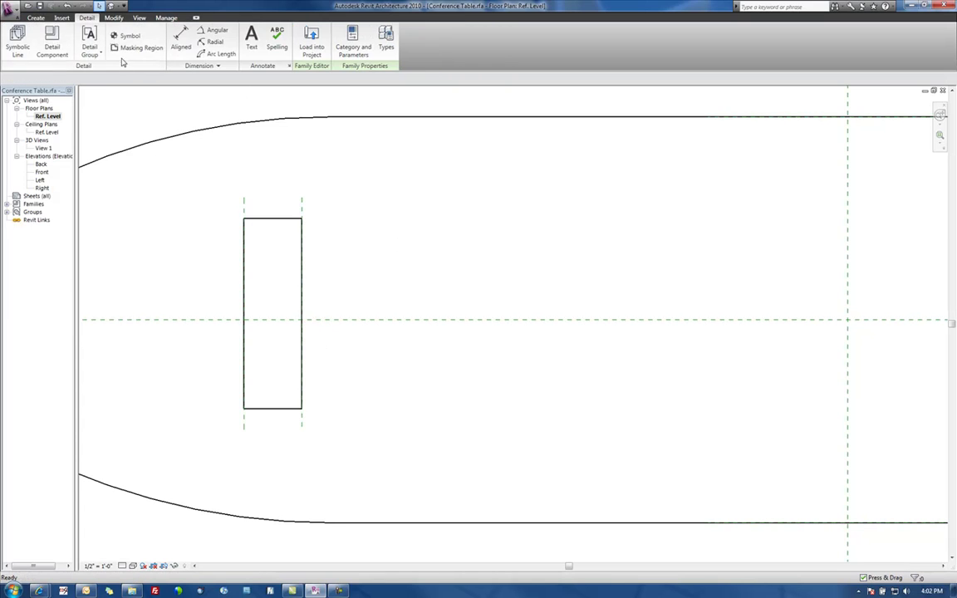
click(185, 42)
click(244, 197)
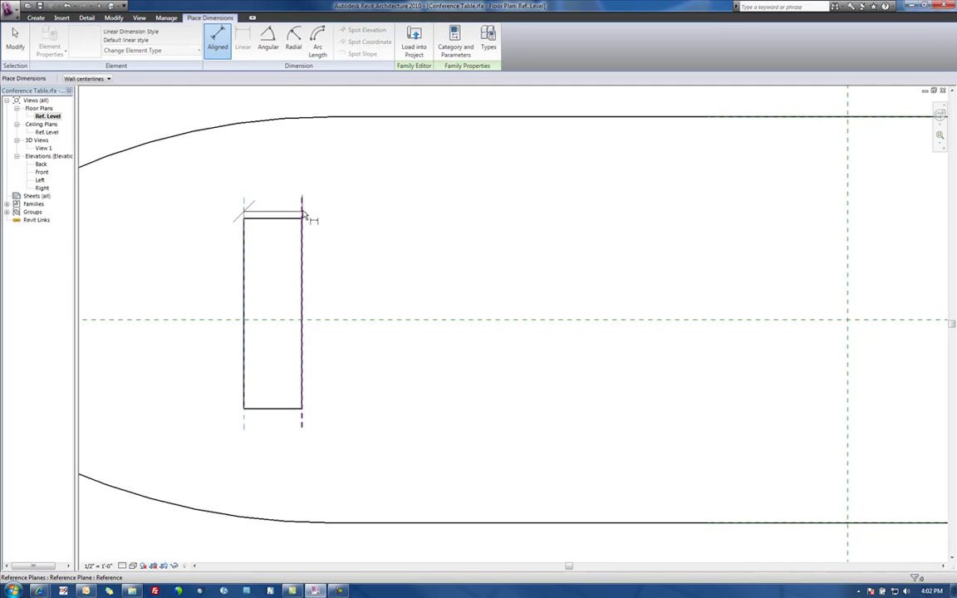
click(301, 191)
click(300, 186)
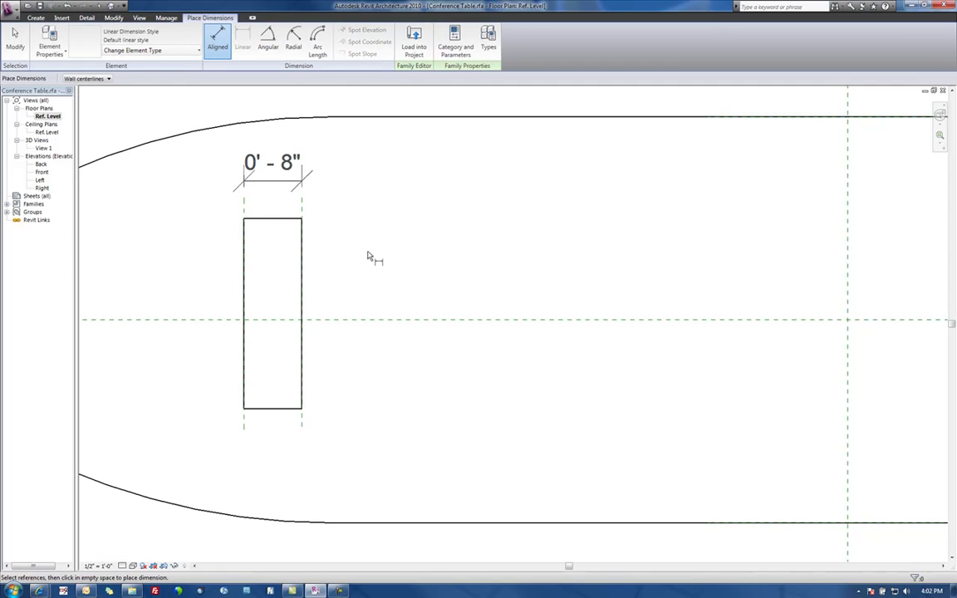
key(Escape)
key(Escape)
scroll(374, 258, down, 2)
scroll(358, 261, down, 3)
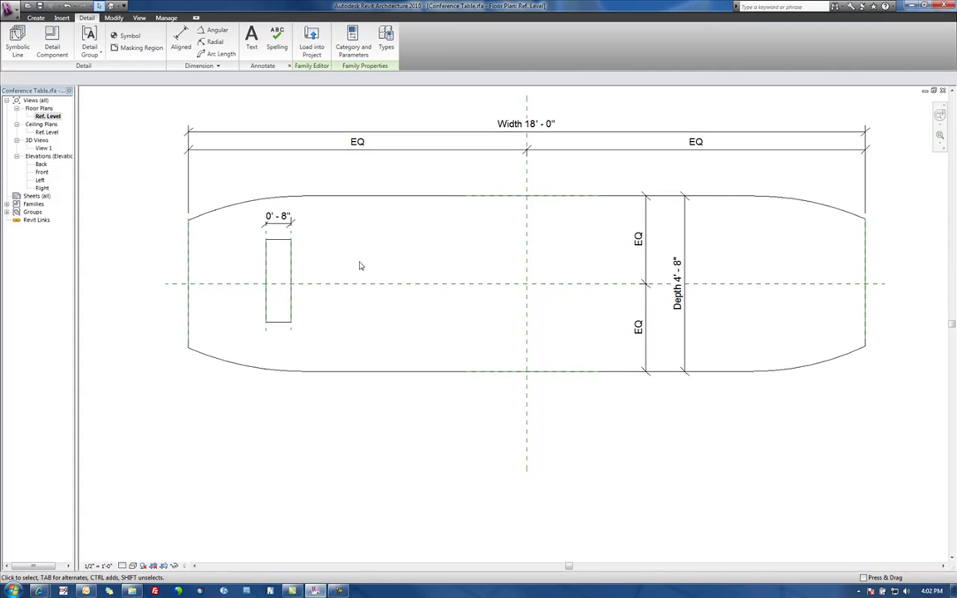
click(180, 41)
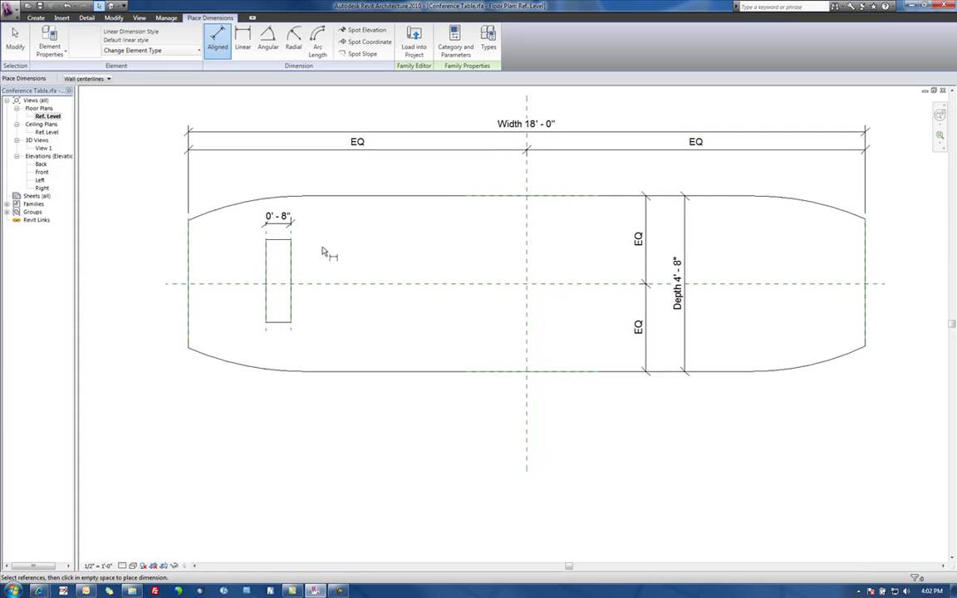
key(Escape)
key(Escape)
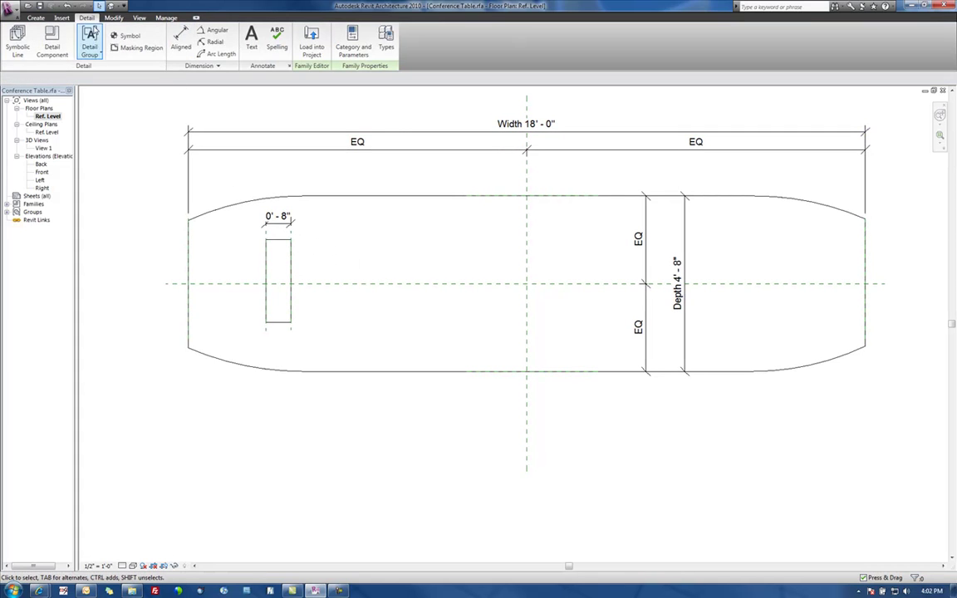
Draw horizontal reference planes above and below the leg.
click(36, 17)
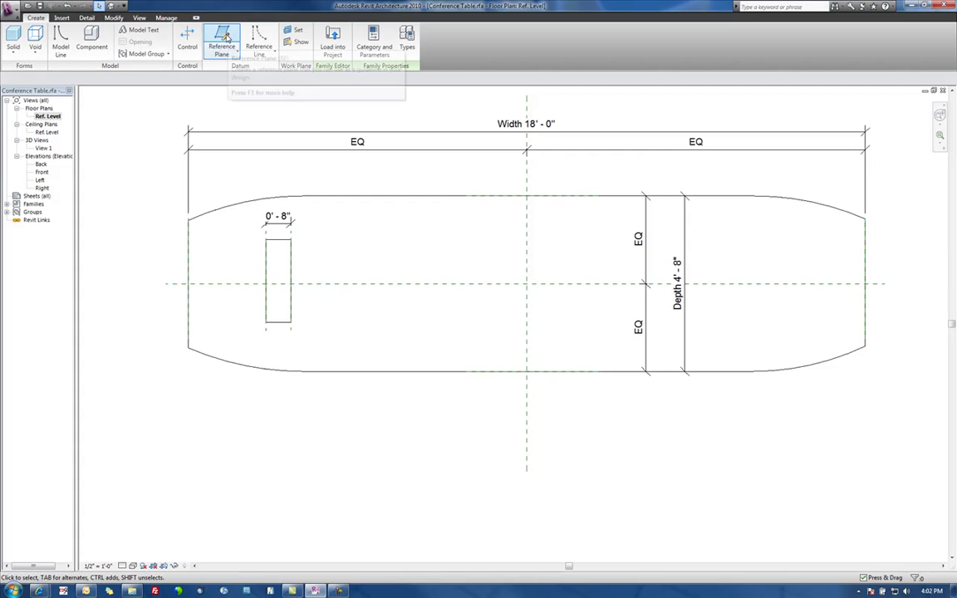
click(222, 38)
click(270, 236)
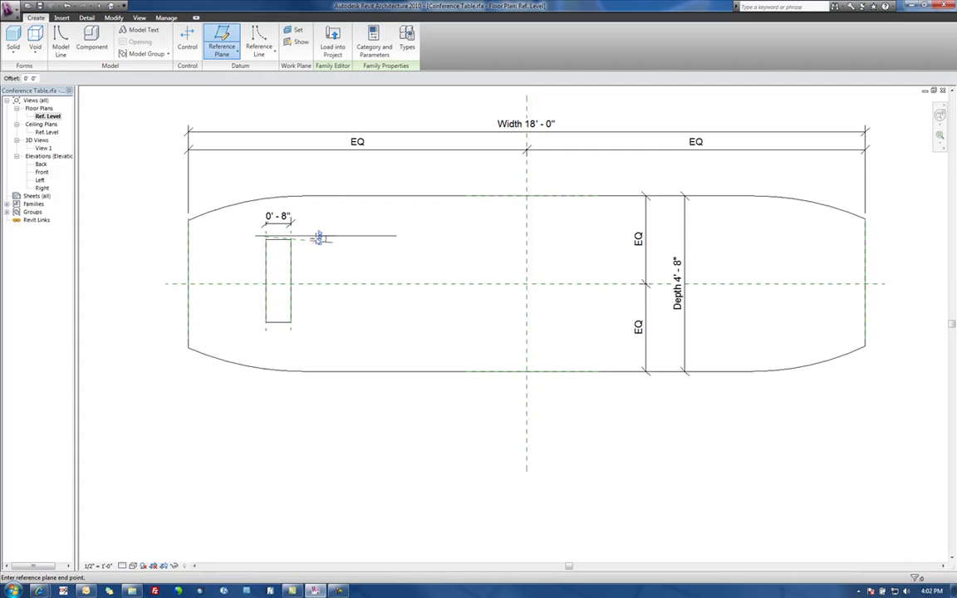
click(316, 236)
click(257, 330)
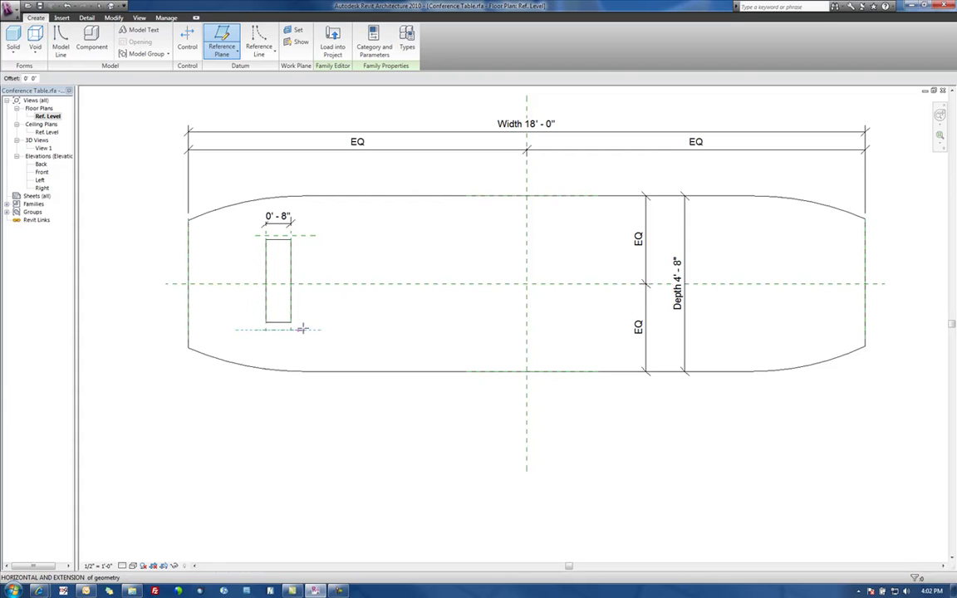
click(326, 330)
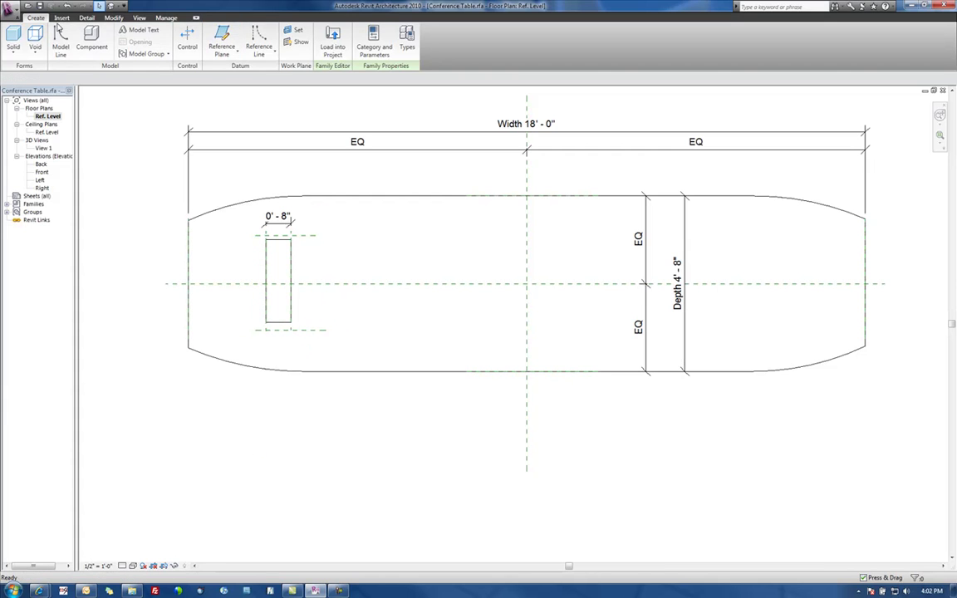
Dimension the top, centre and bottom planes and set the spacing to EQ.
click(87, 18)
click(181, 38)
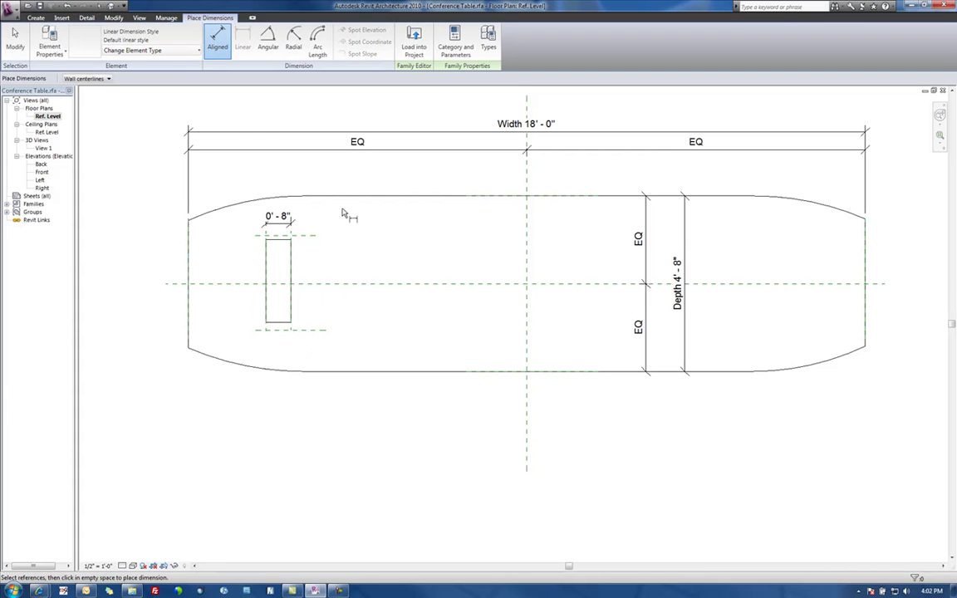
click(319, 236)
click(309, 283)
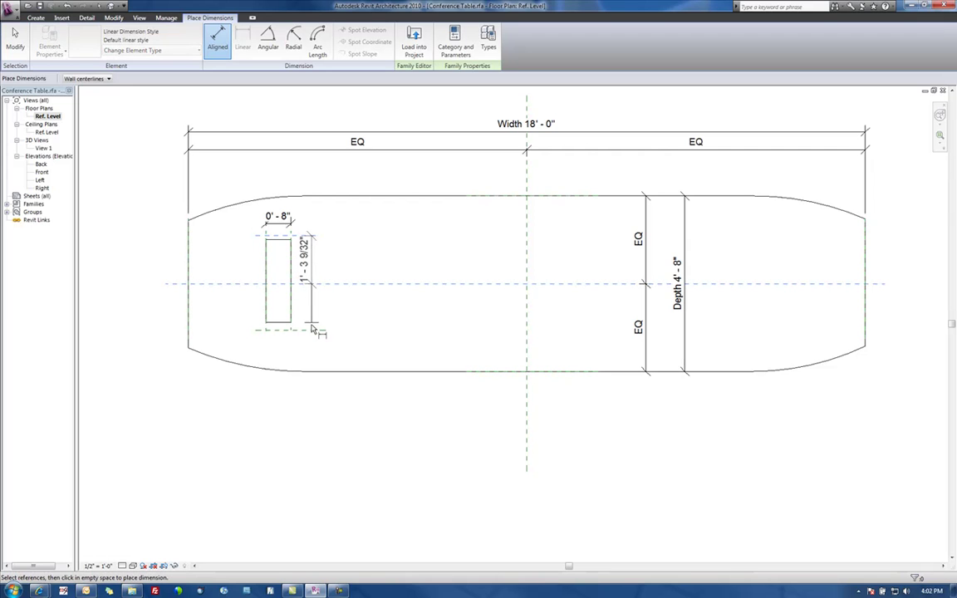
click(311, 330)
click(353, 304)
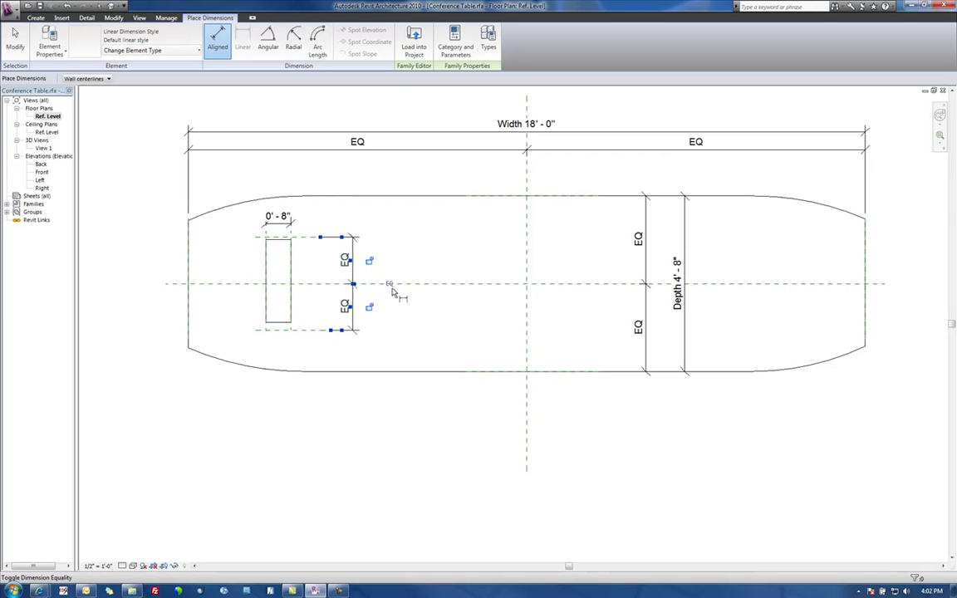
click(359, 267)
key(Escape)
scroll(353, 332, up, 3)
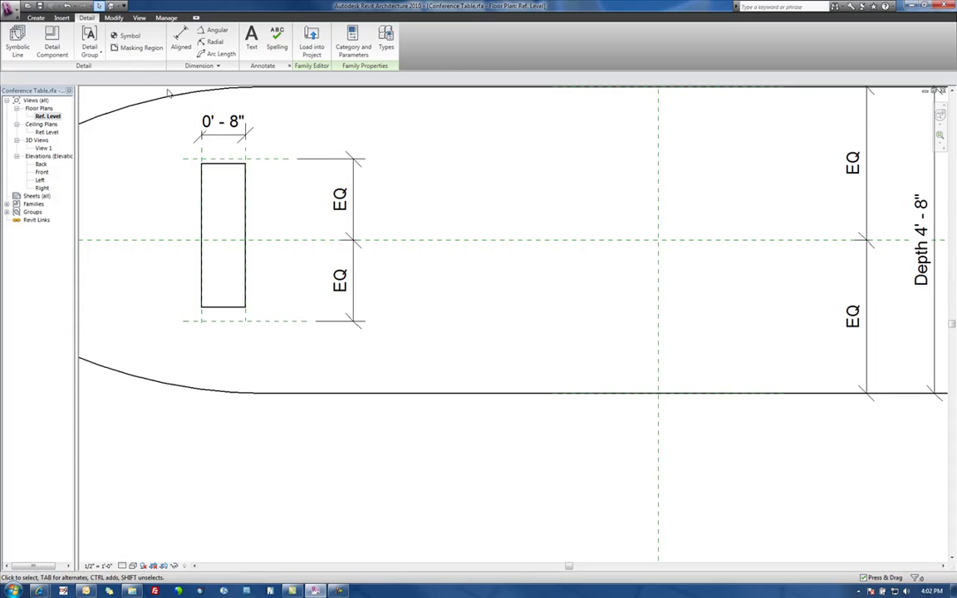
Align the leg's top and bottom edges to the horizontal reference planes.
click(114, 17)
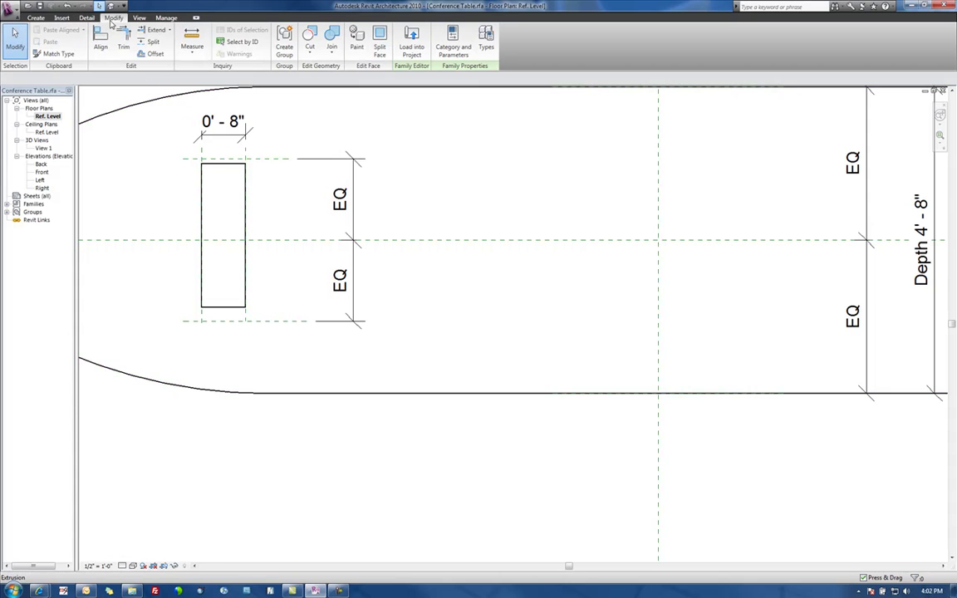
click(99, 40)
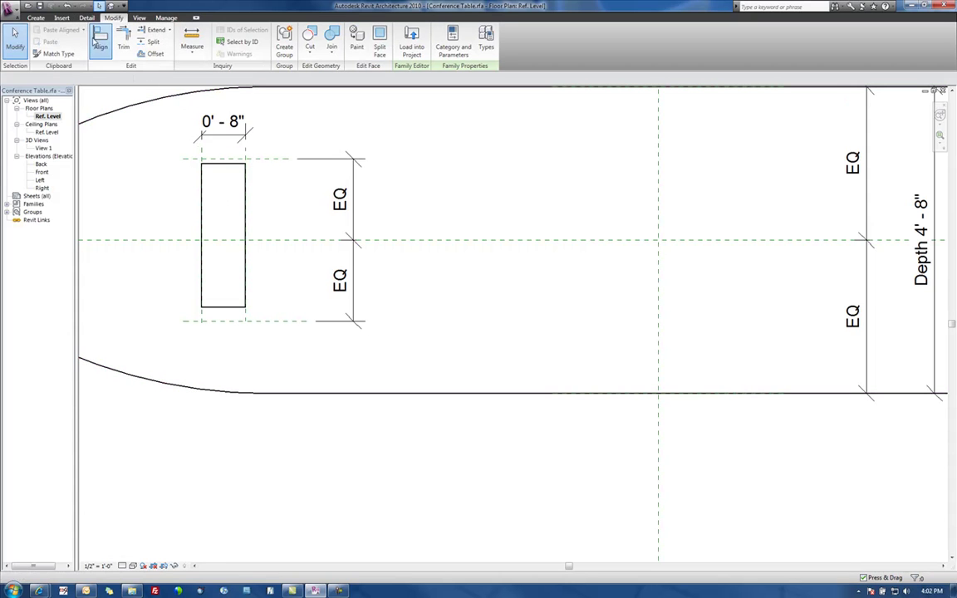
click(243, 158)
click(284, 320)
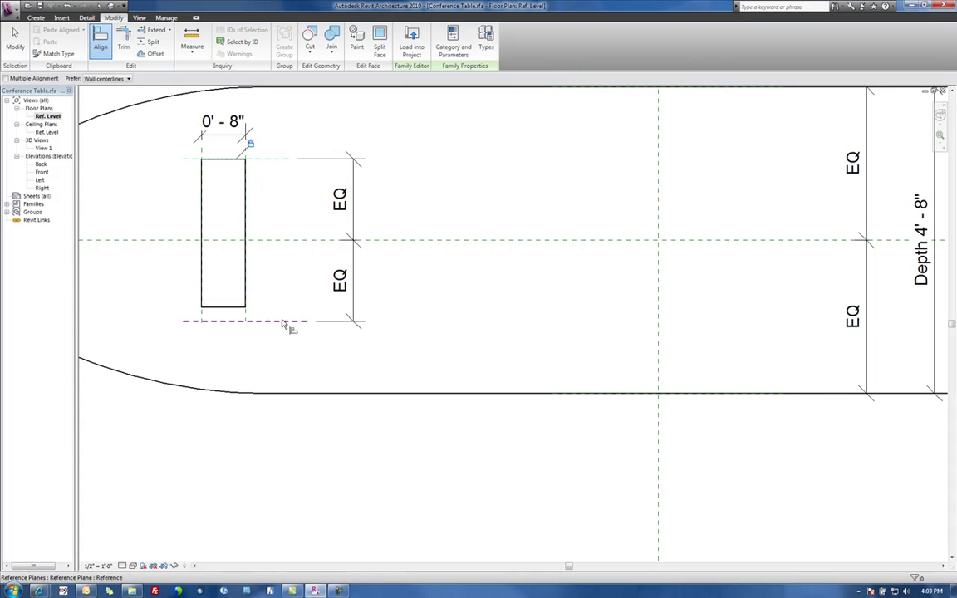
click(235, 309)
key(Escape)
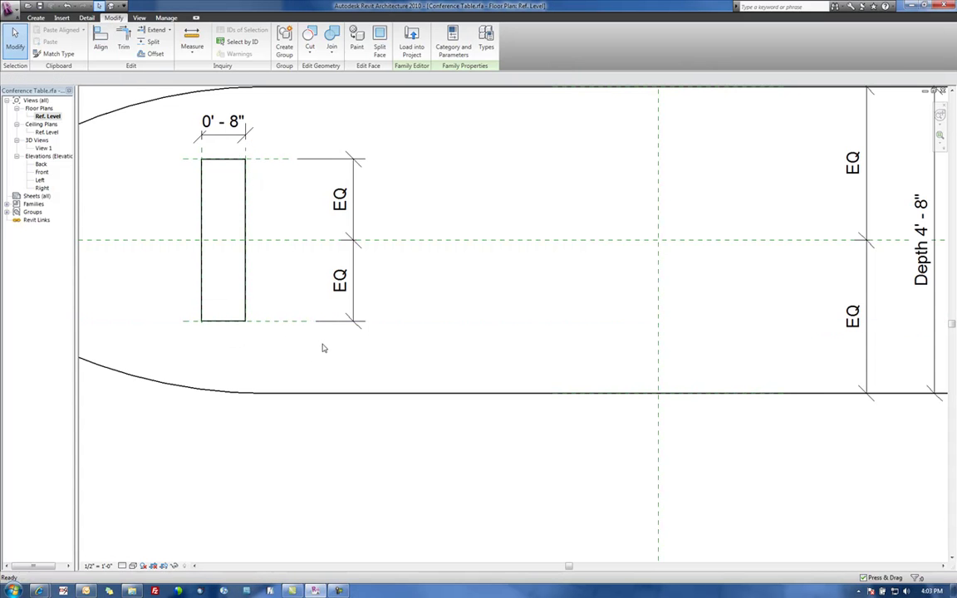
scroll(323, 345, down, 2)
scroll(403, 348, down, 2)
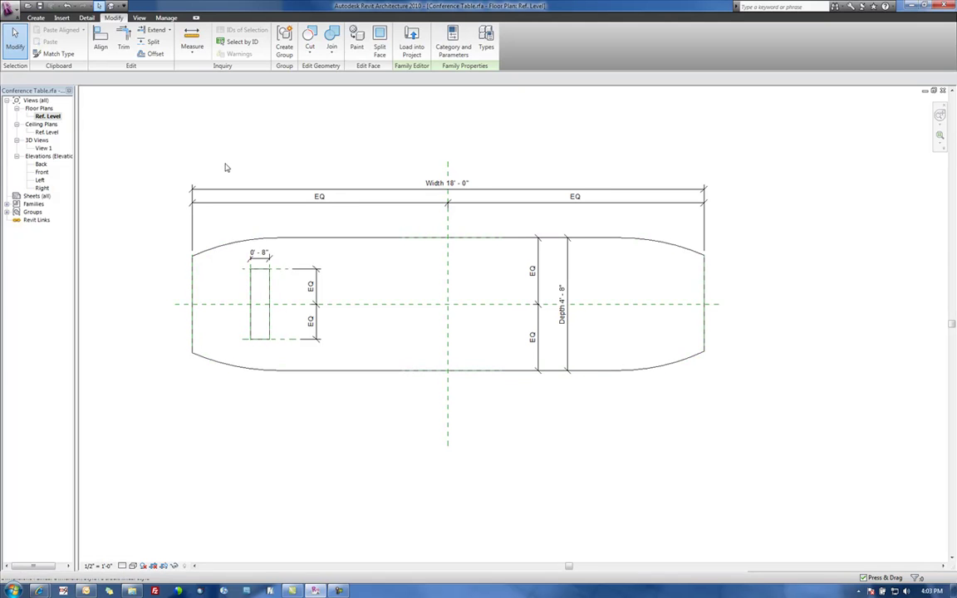
Dimension from the leg's right edge to the table's centre reference plane.
scroll(231, 162, up, 1)
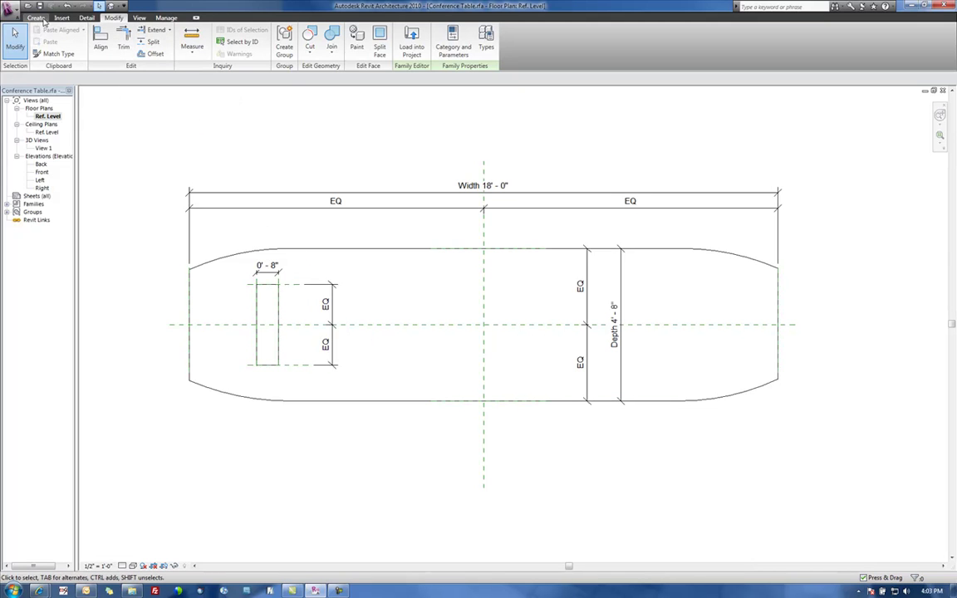
click(37, 17)
click(84, 18)
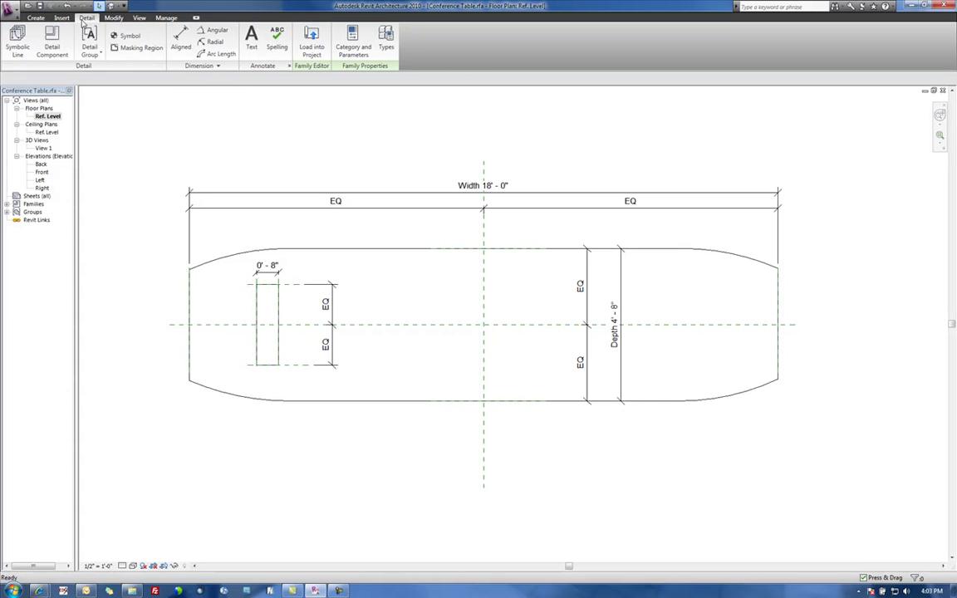
click(181, 37)
scroll(282, 287, up, 3)
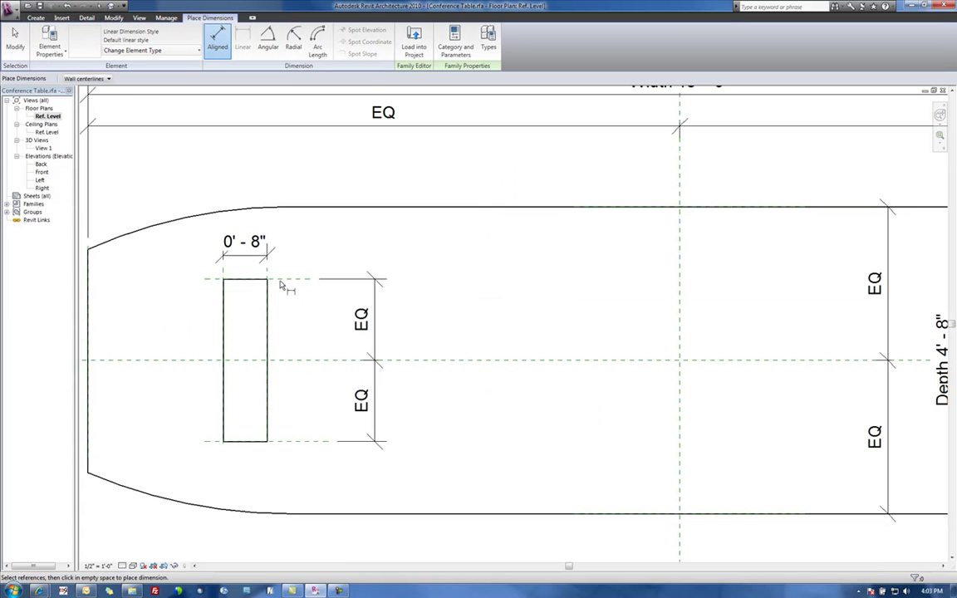
click(267, 287)
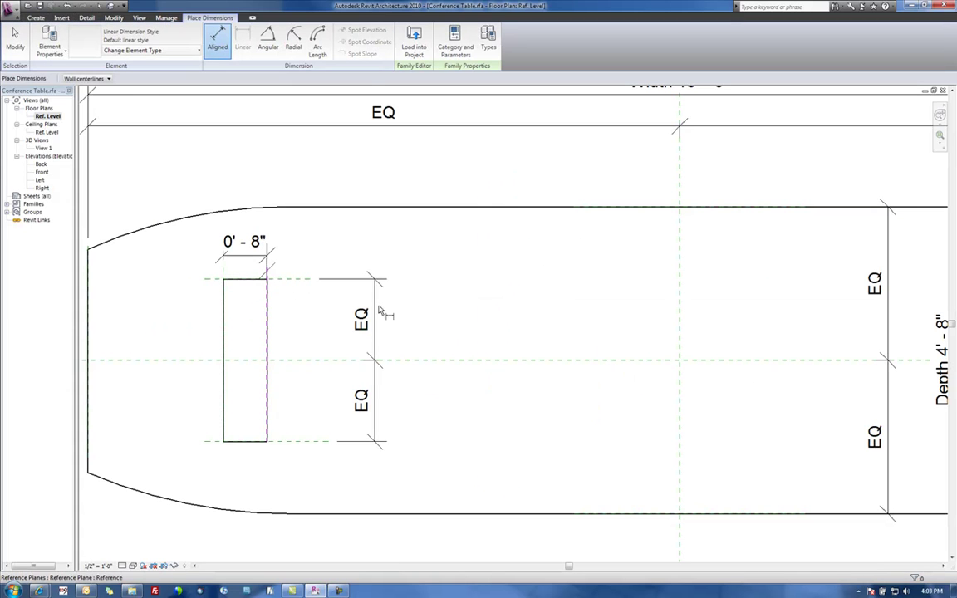
click(684, 293)
click(592, 259)
key(Escape)
key(Escape)
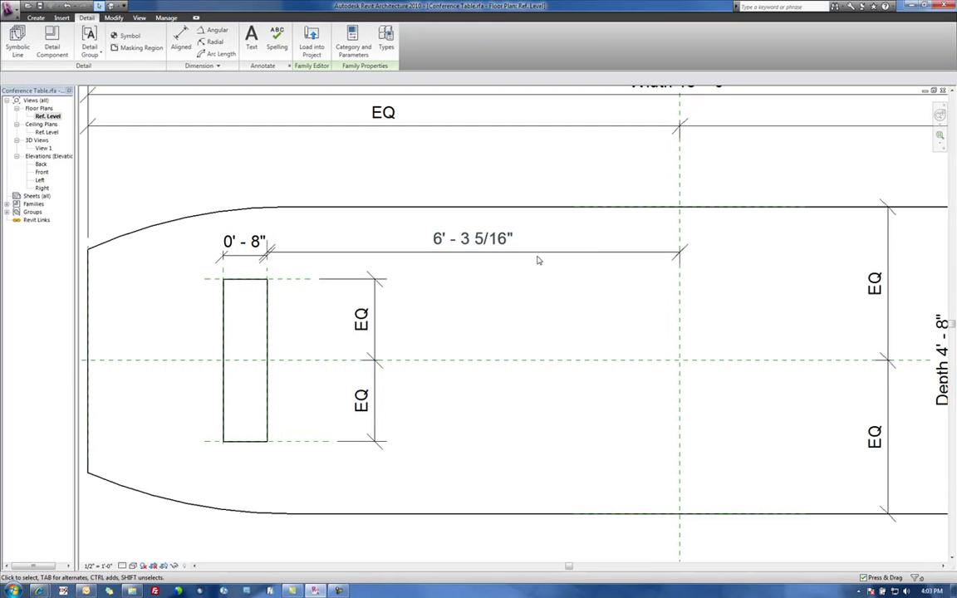
Label the 6' - 3 5/16" dimension with a new Leg Spread type parameter under Dimensions.
click(507, 272)
click(224, 78)
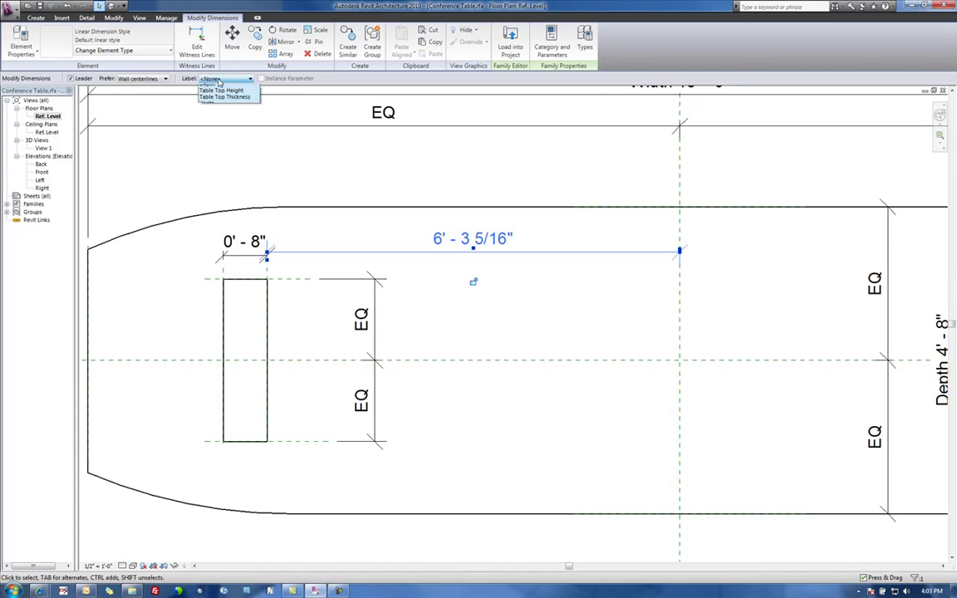
click(217, 94)
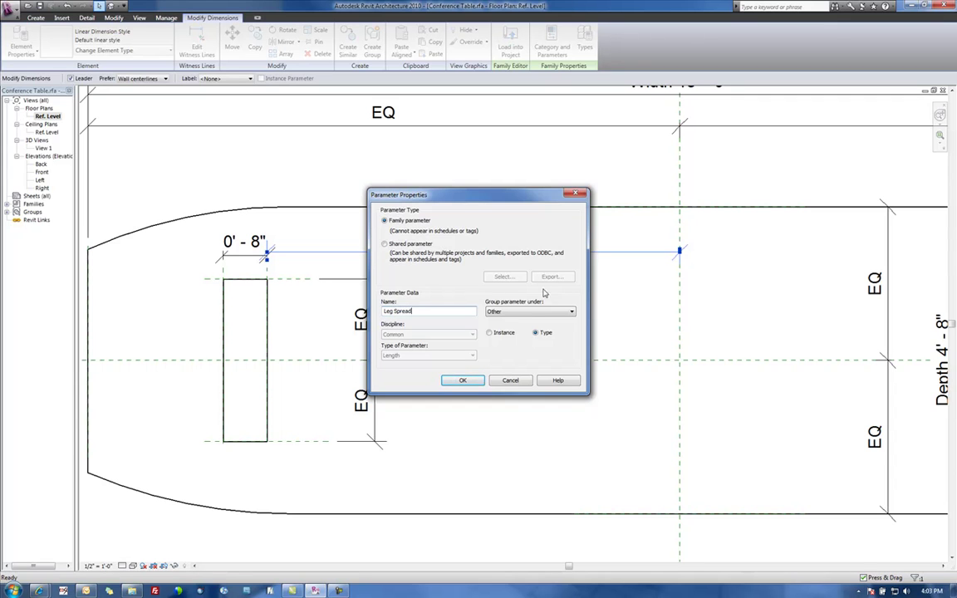
click(530, 309)
click(520, 355)
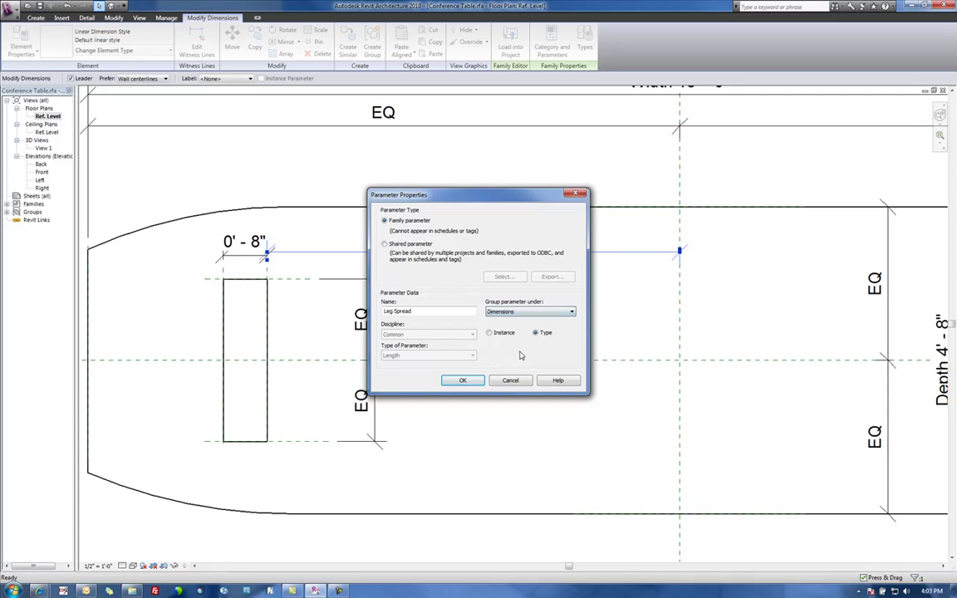
click(463, 380)
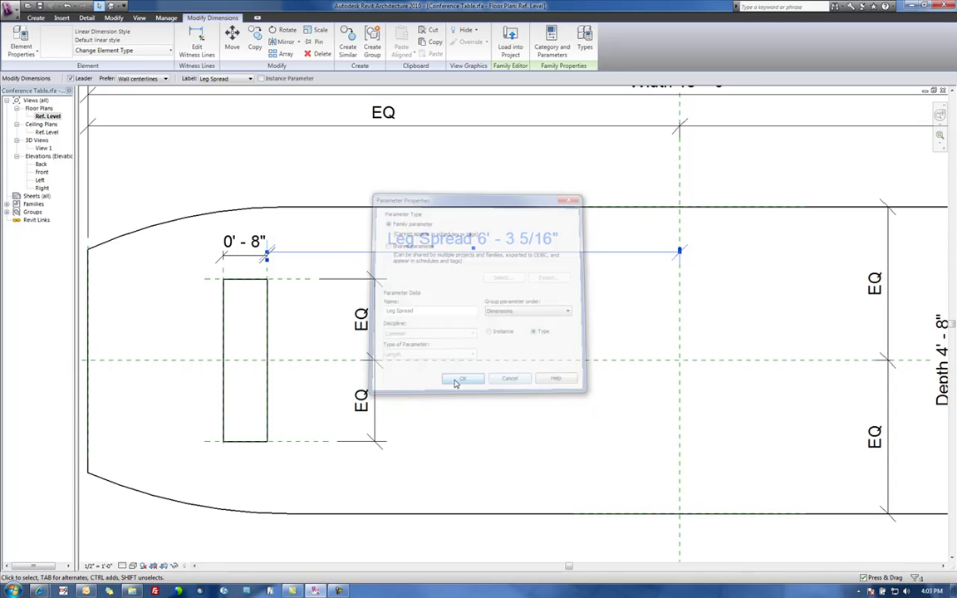
click(497, 335)
Change Leg Spread to 6' - 0" in Family Types and apply it.
click(386, 42)
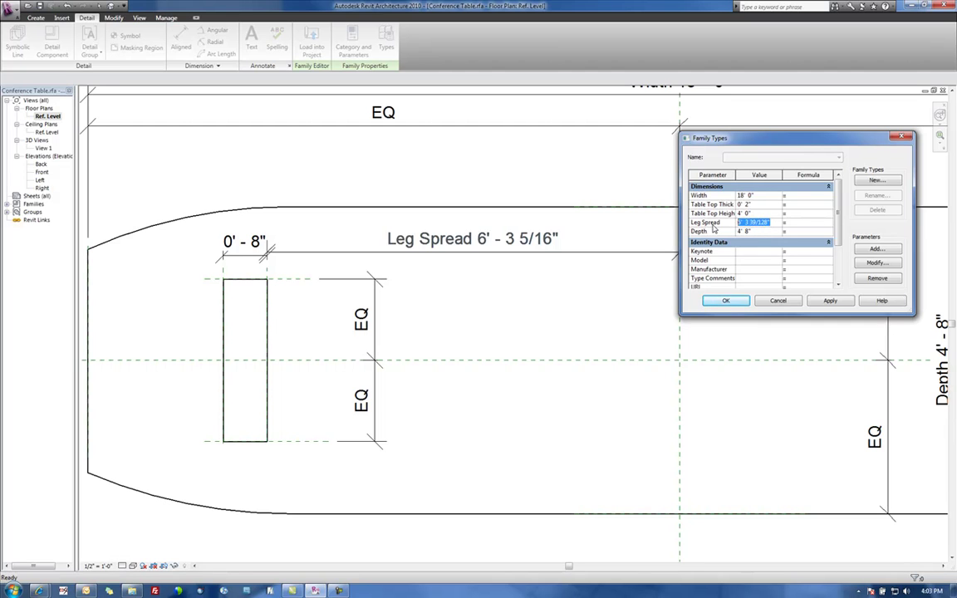
click(837, 303)
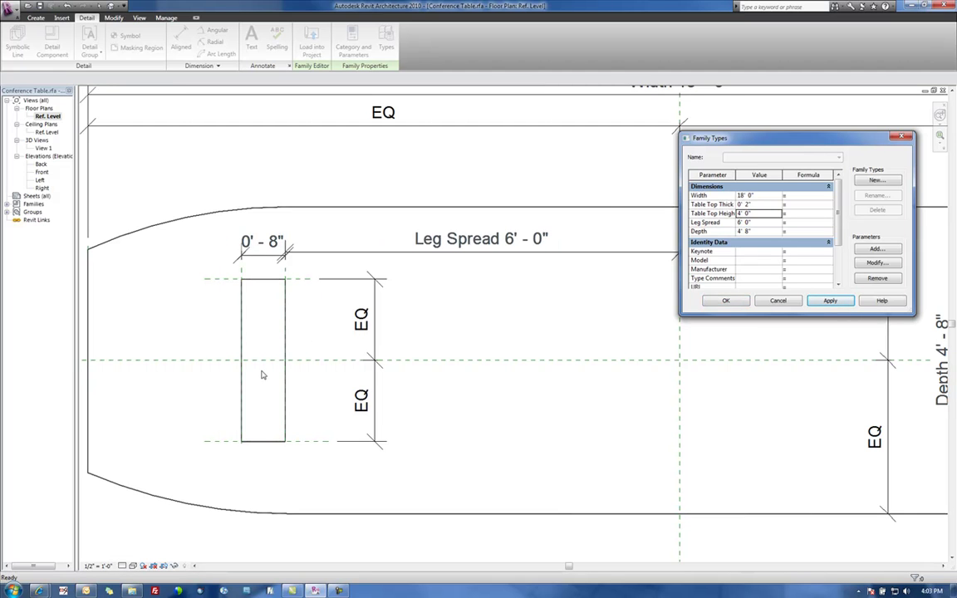
click(725, 301)
scroll(737, 329, down, 2)
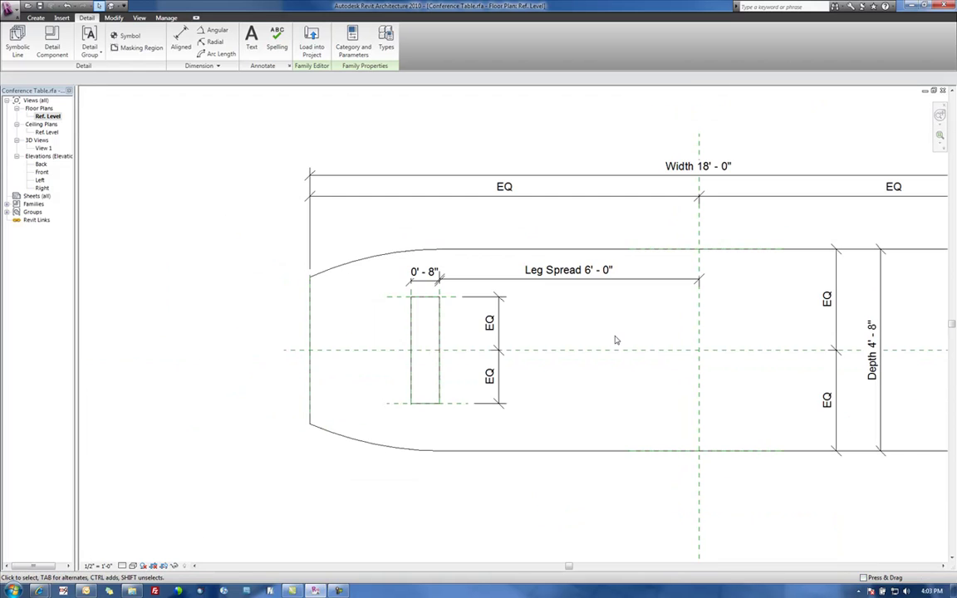
Mirror-copy the leg, its reference plane and EQ dimension across the centre plane.
middle_drag(616, 340, 442, 316)
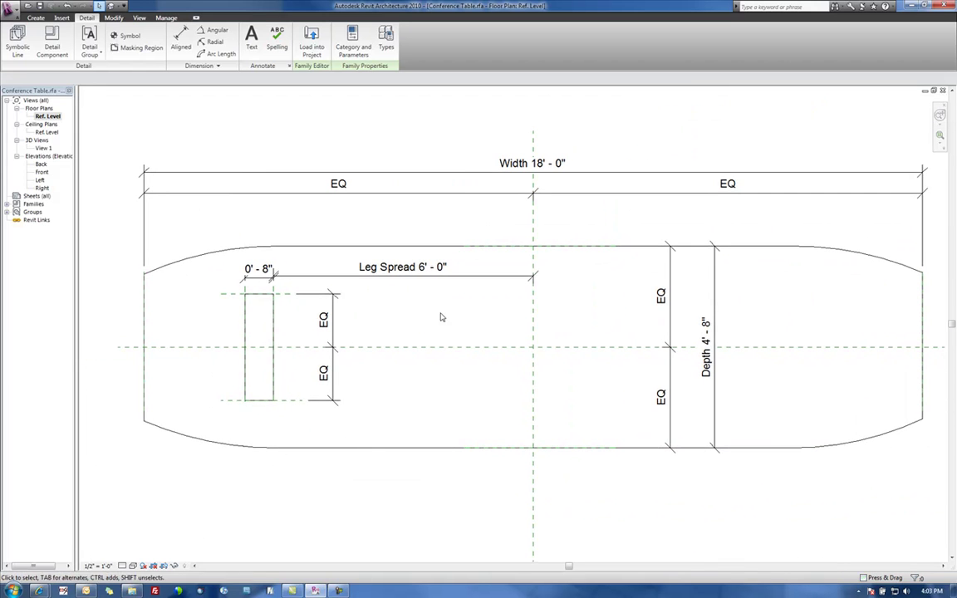
click(273, 292)
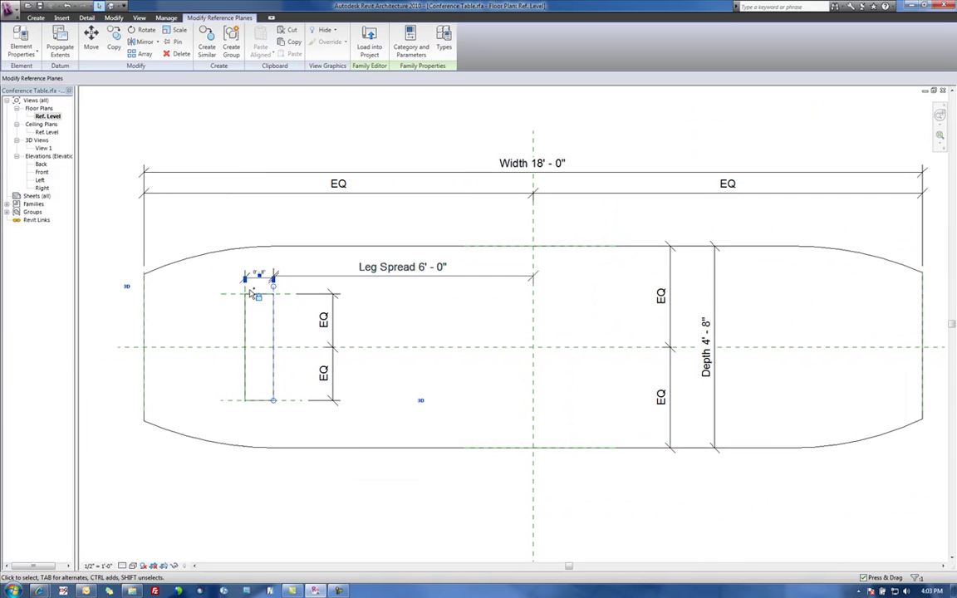
ctrl+click(263, 405)
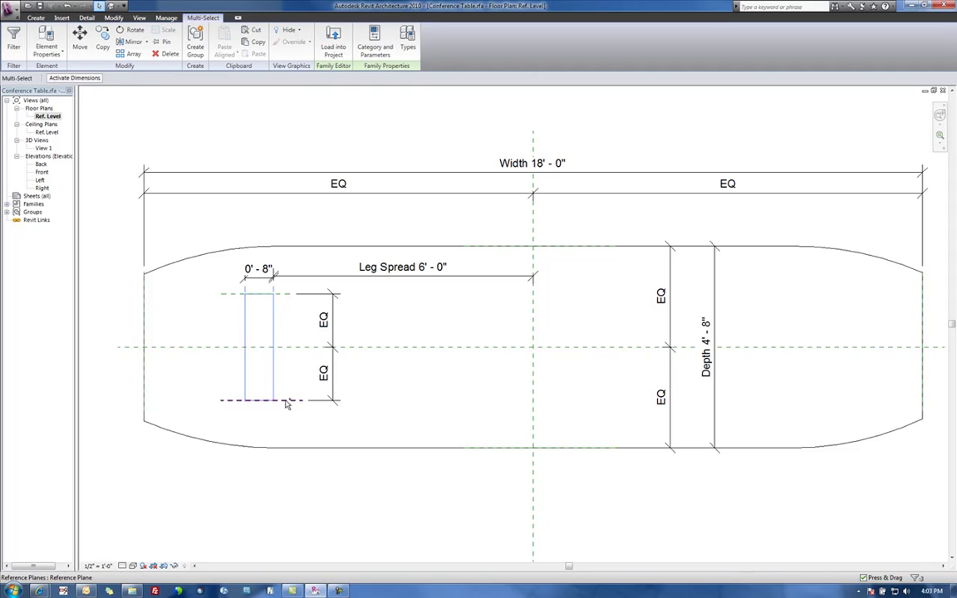
ctrl+click(334, 344)
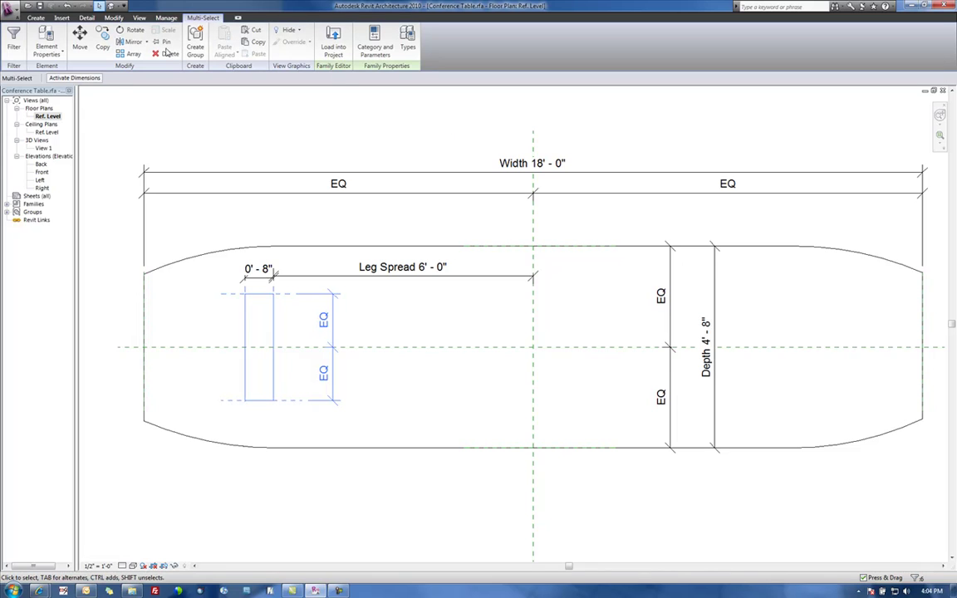
click(128, 42)
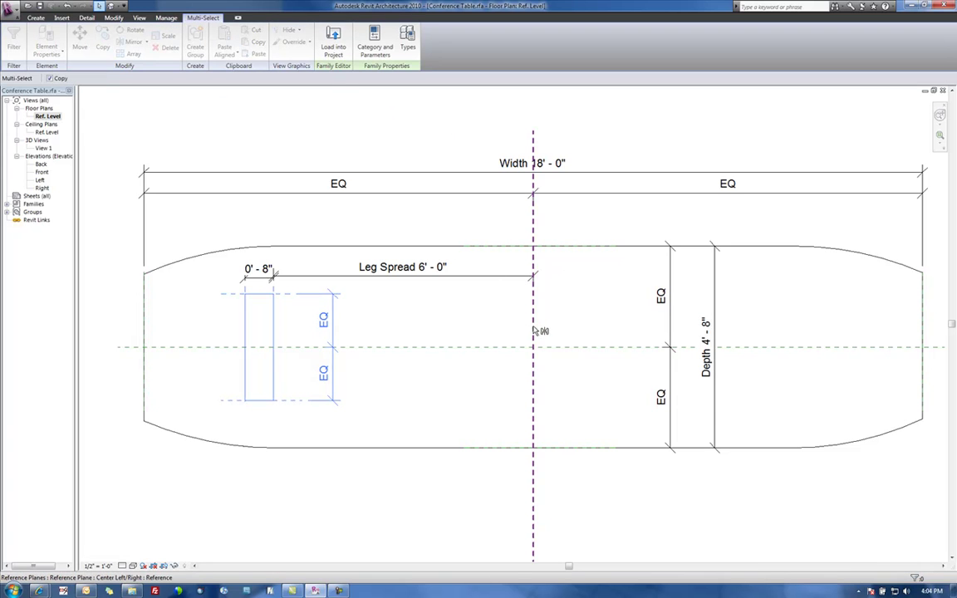
middle_drag(814, 421, 691, 410)
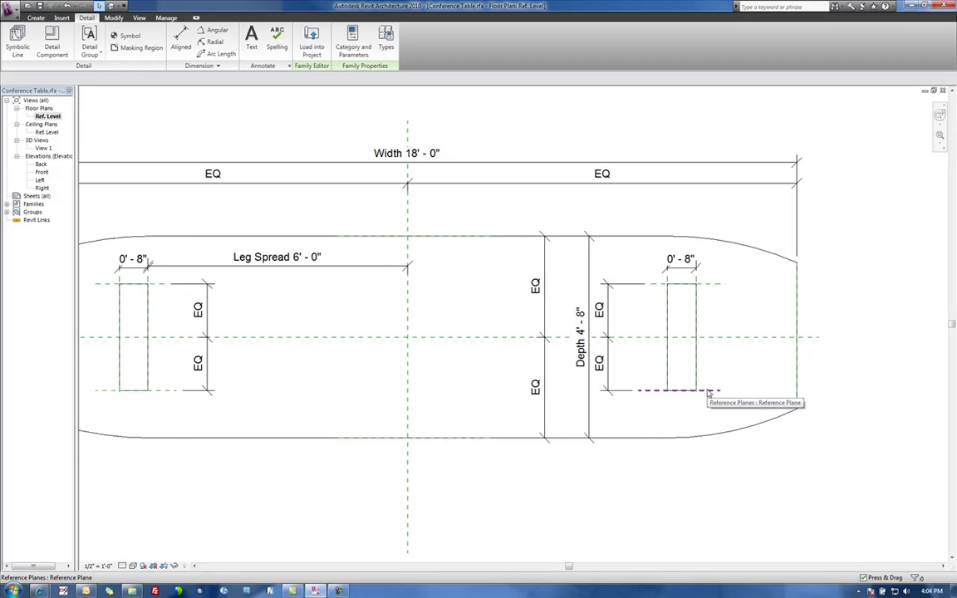
Dimension the centre plane to the right leg and label it Leg Spread.
click(183, 42)
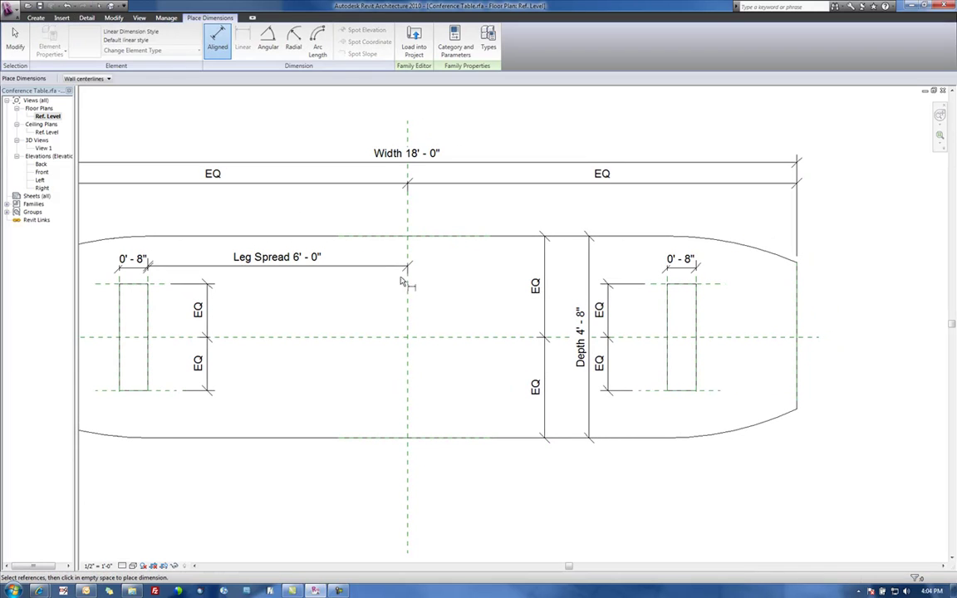
click(408, 292)
click(666, 299)
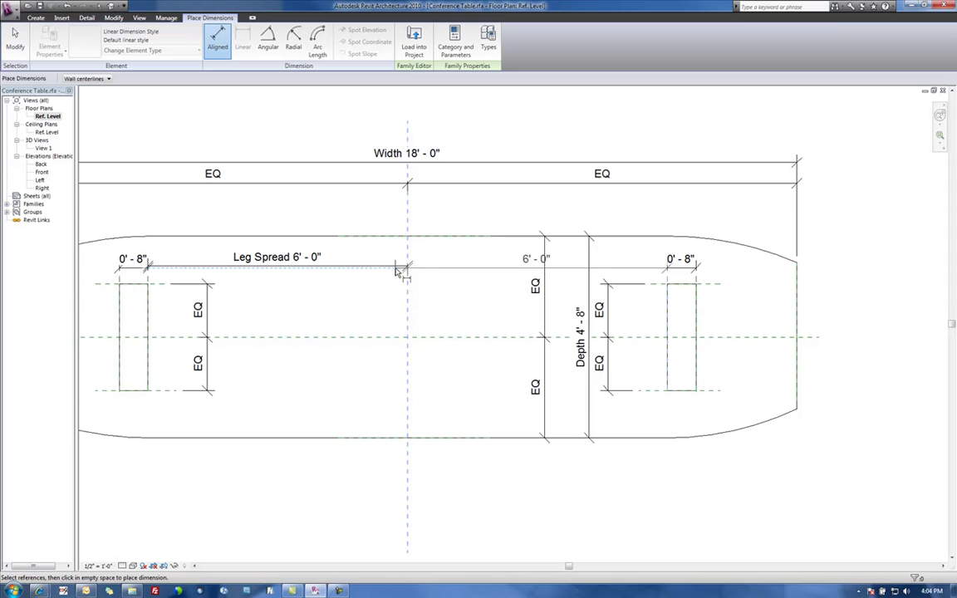
click(506, 309)
key(Escape)
key(Escape)
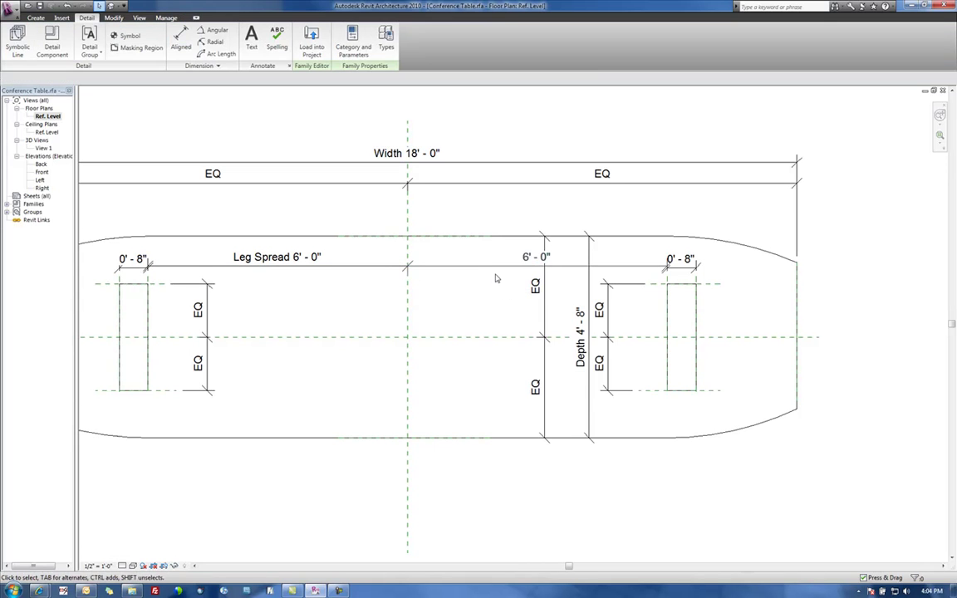
click(432, 267)
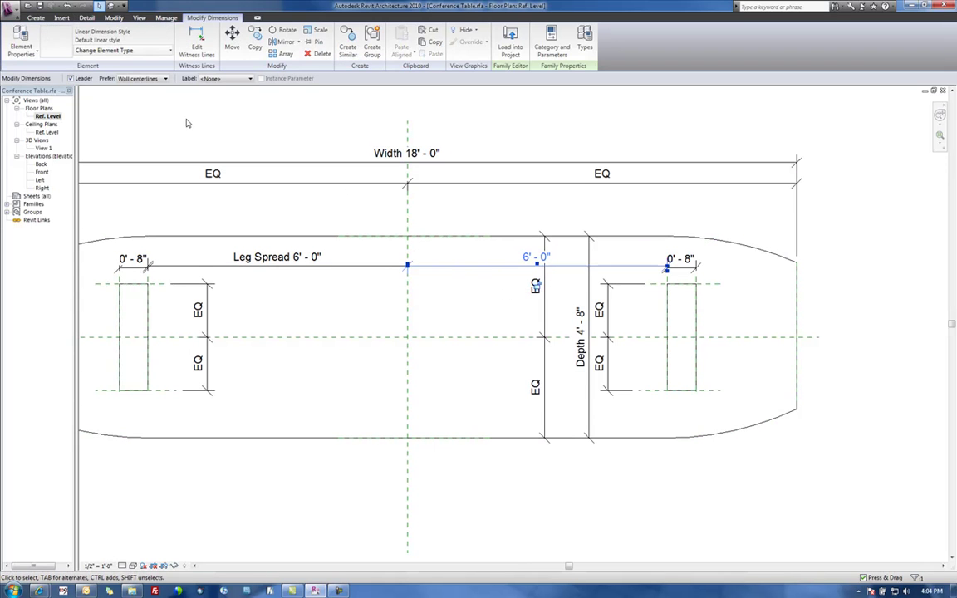
click(223, 78)
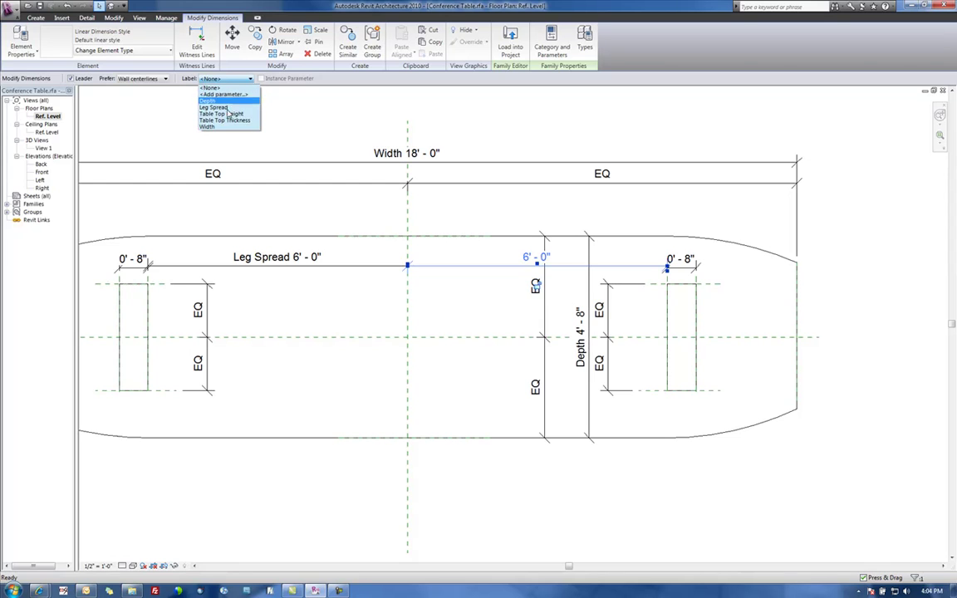
click(213, 107)
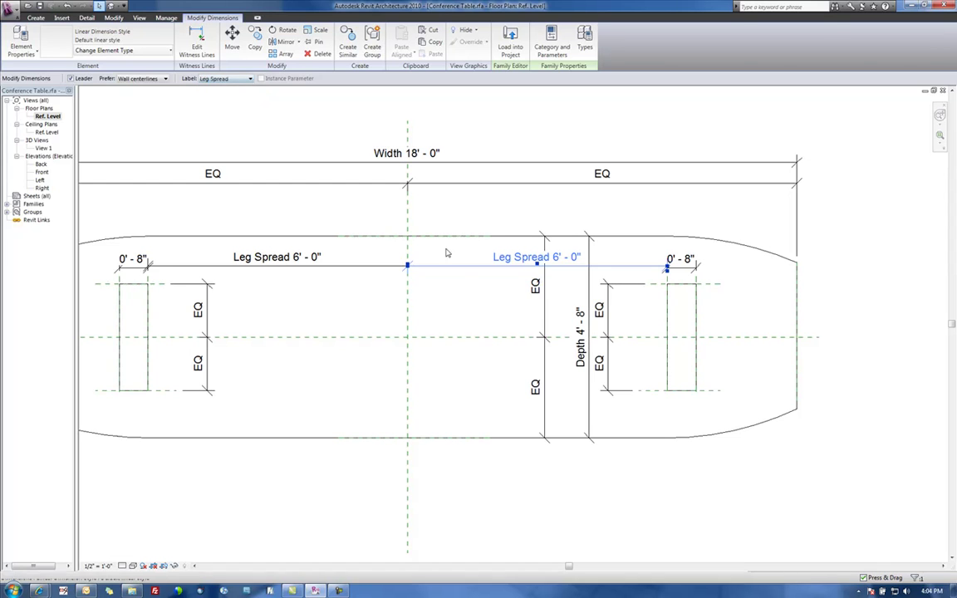
click(446, 316)
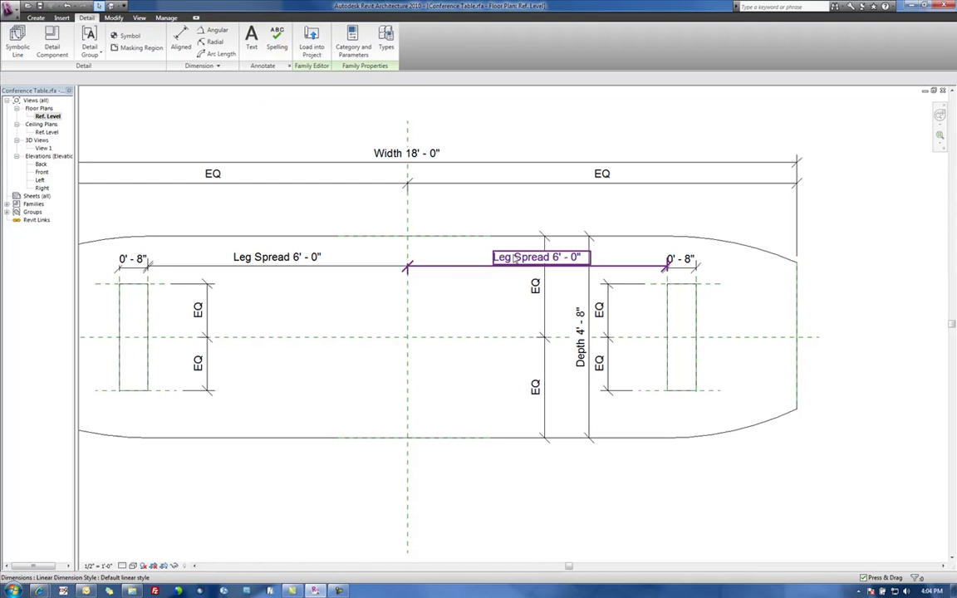
Flex Leg Spread to 5' - 0" in Family Types so both legs move inward.
click(386, 37)
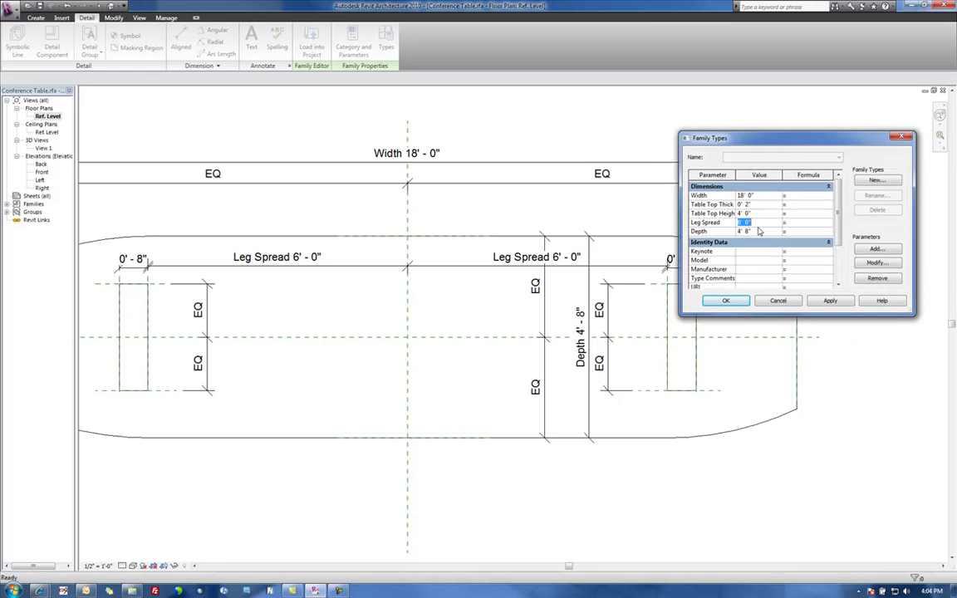
click(829, 301)
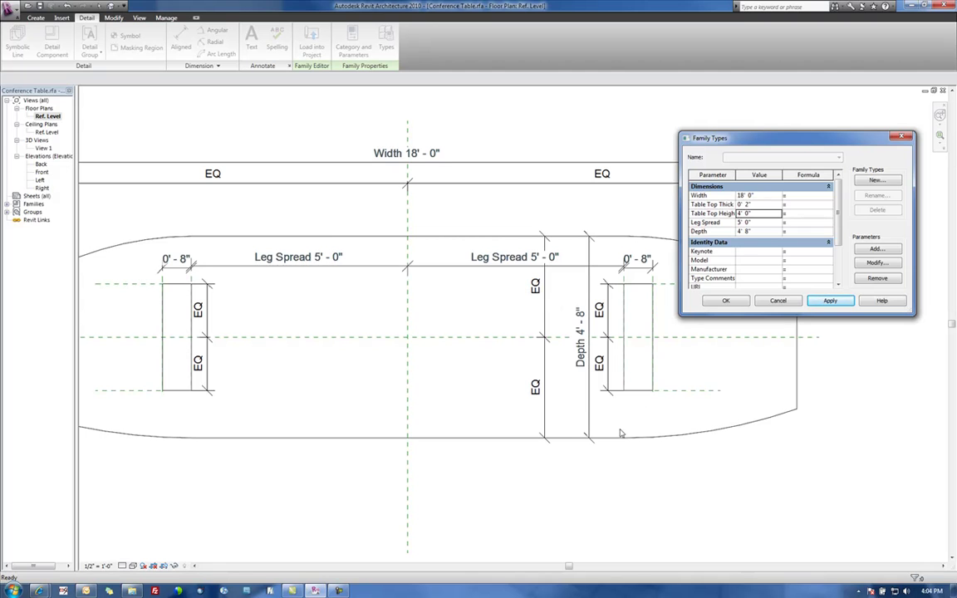
click(725, 301)
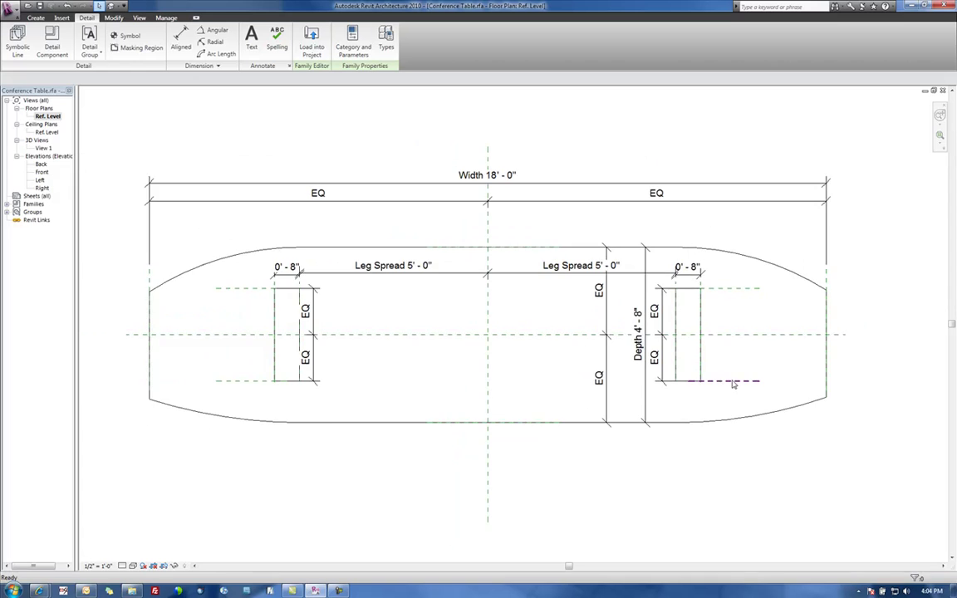
Orbit the table in the default 3D view, then open the Front elevation.
scroll(733, 384, down, 1)
scroll(723, 382, up, 2)
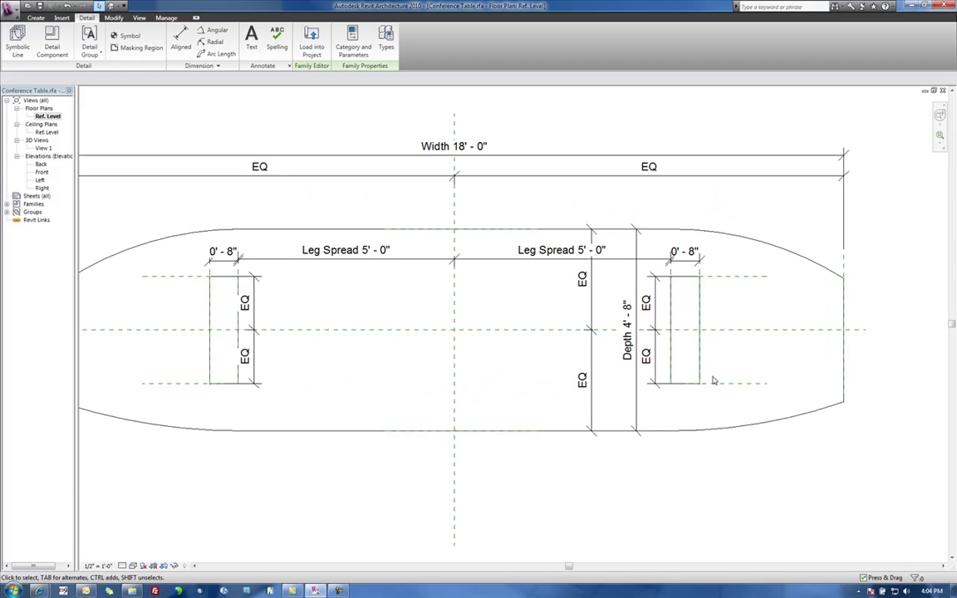
scroll(712, 368, down, 2)
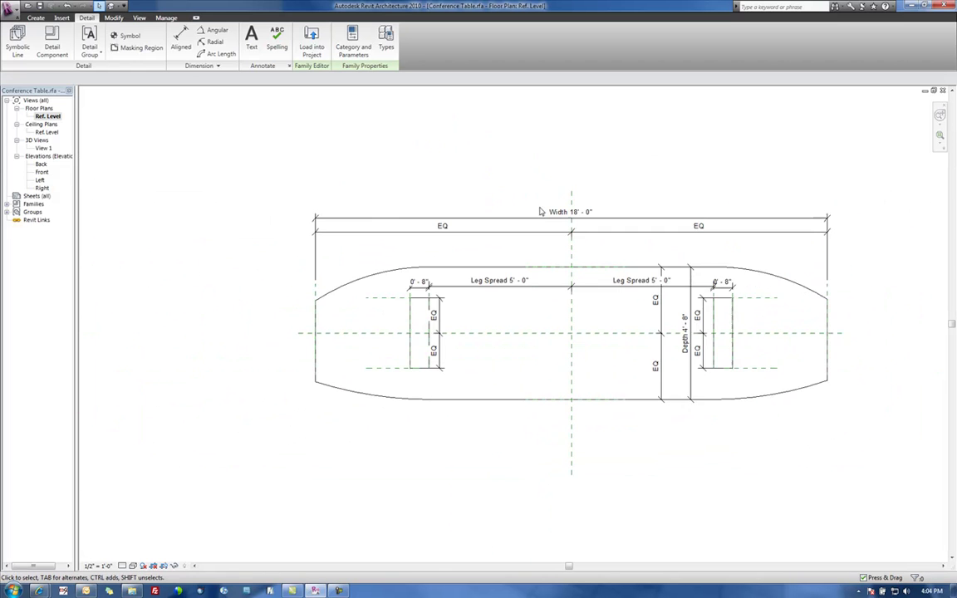
click(110, 6)
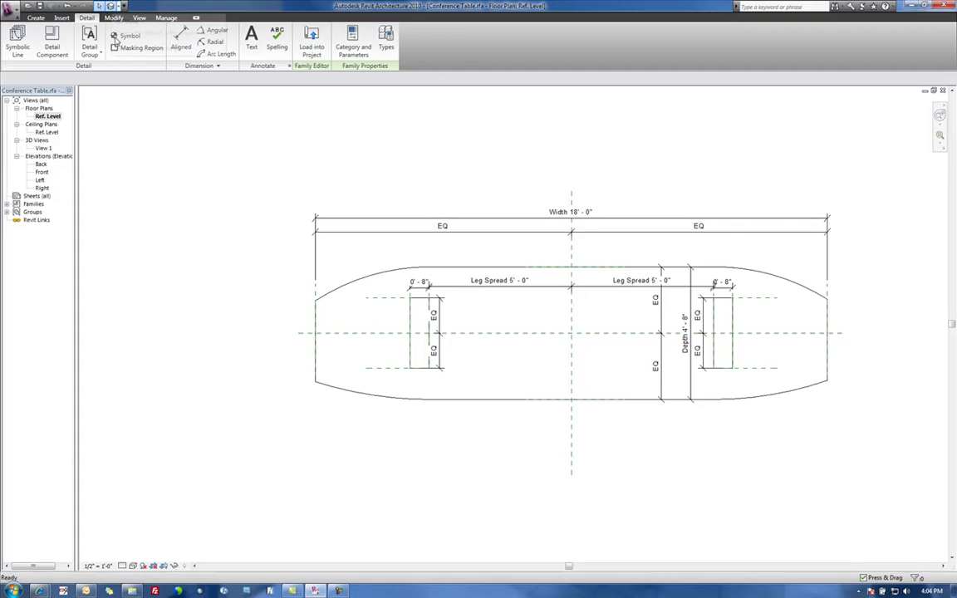
shift+middle_drag(510, 360, 692, 220)
double_click(41, 181)
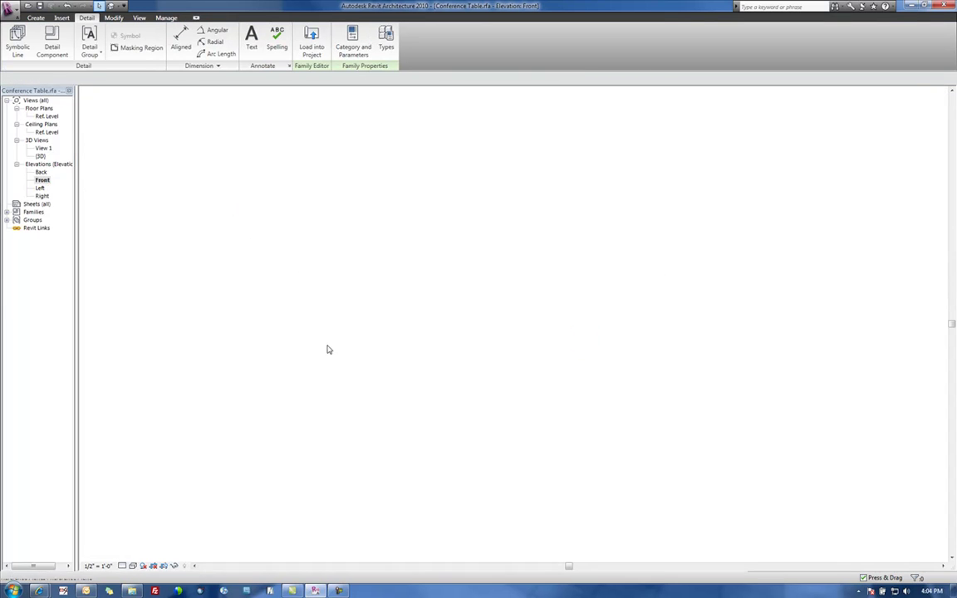
scroll(347, 388, up, 2)
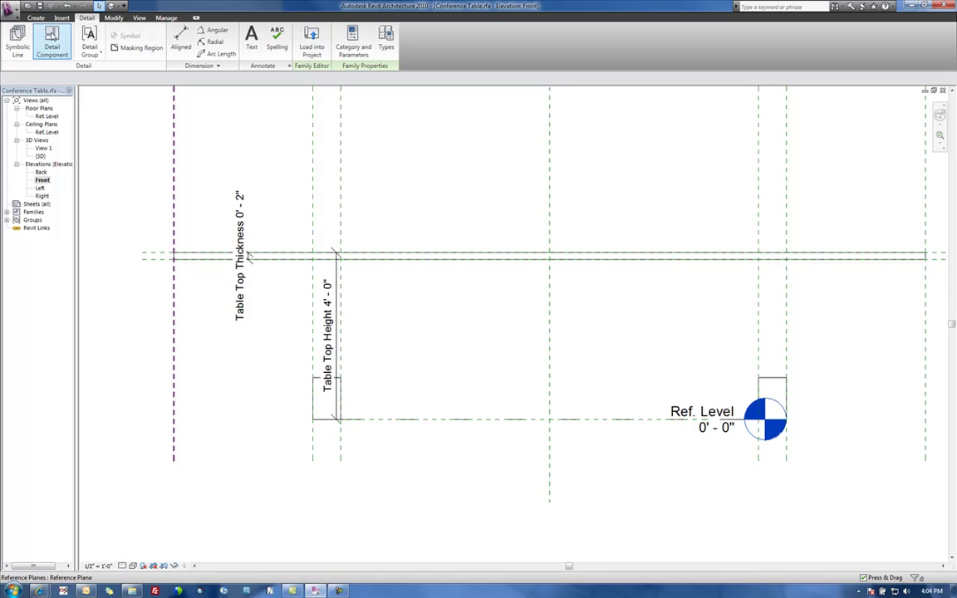
Align the table-top edge to its horizontal reference plane.
click(113, 18)
click(101, 40)
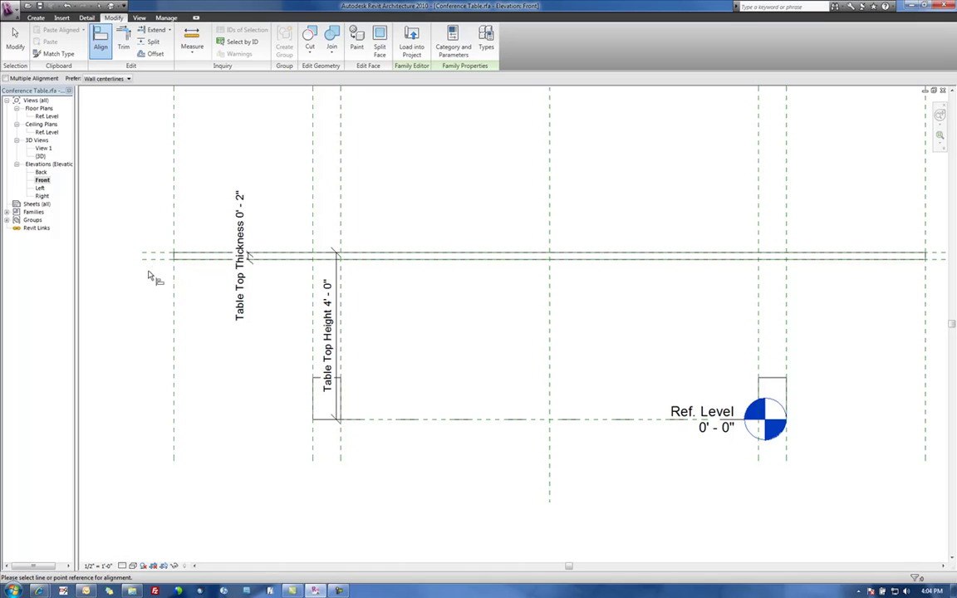
click(149, 262)
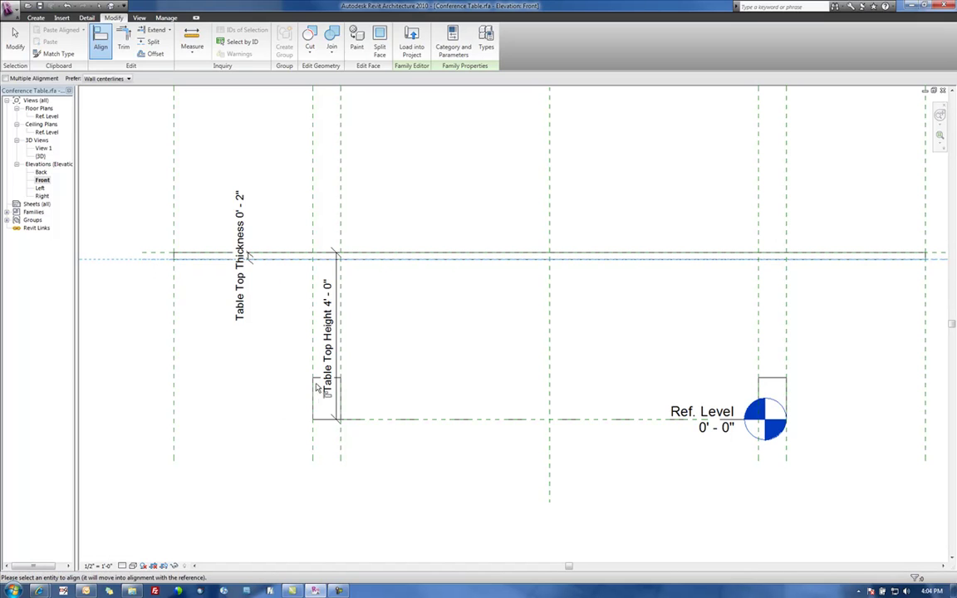
click(153, 261)
click(594, 254)
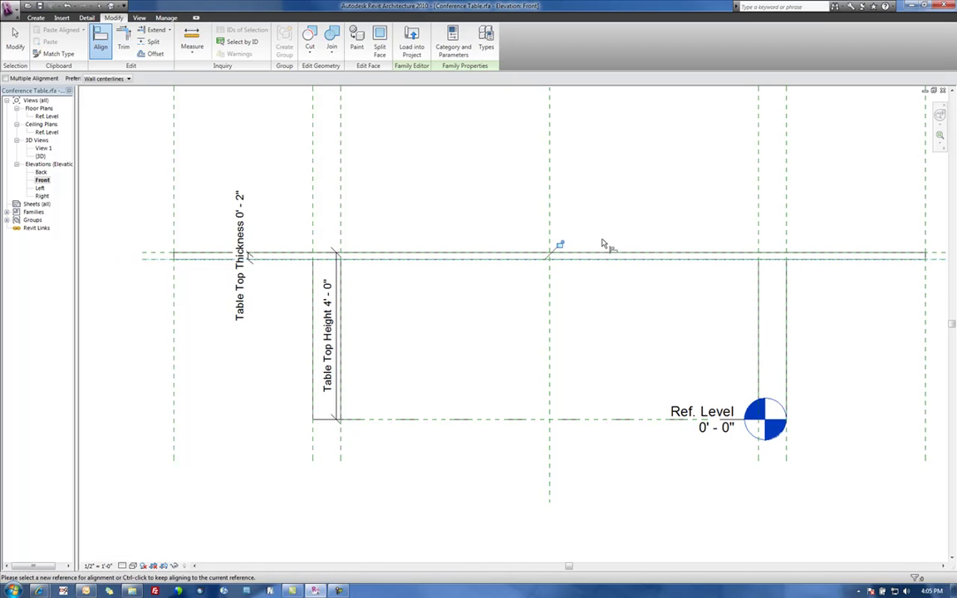
key(Escape)
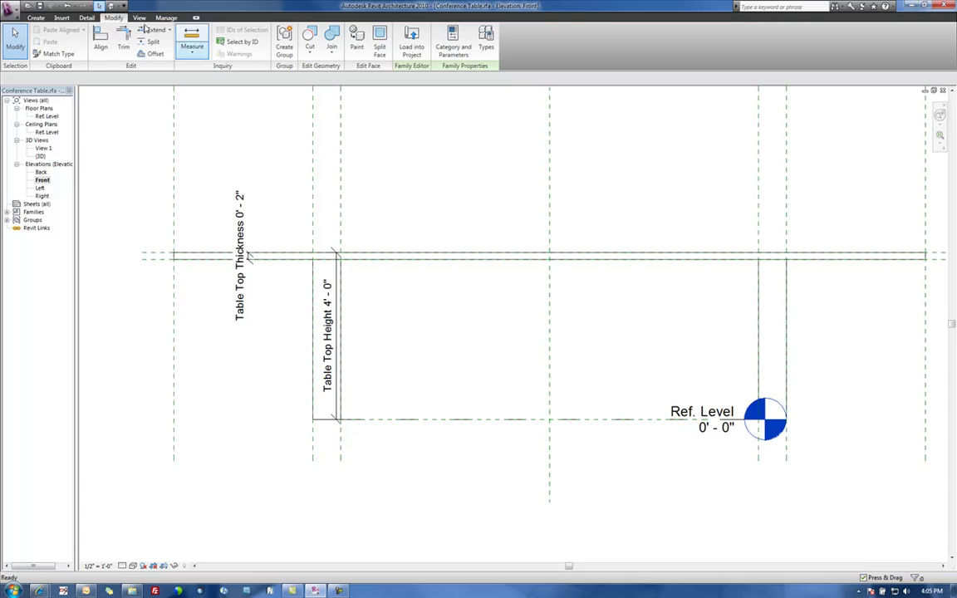
Add a Table Top Finish material type parameter grouped under Materials and Finishes.
click(109, 6)
shift+middle_drag(457, 412, 485, 154)
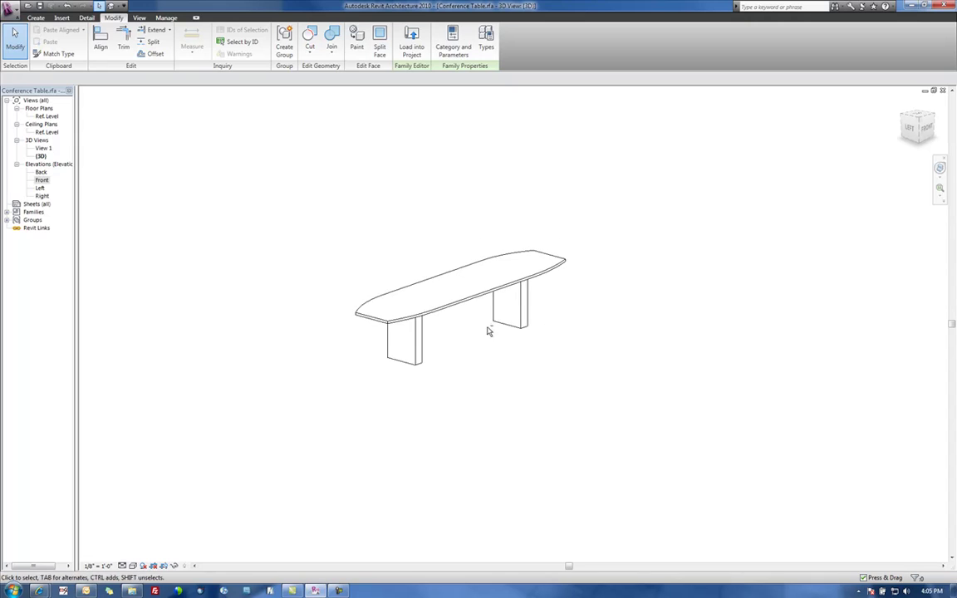
shift+middle_drag(489, 327, 322, 331)
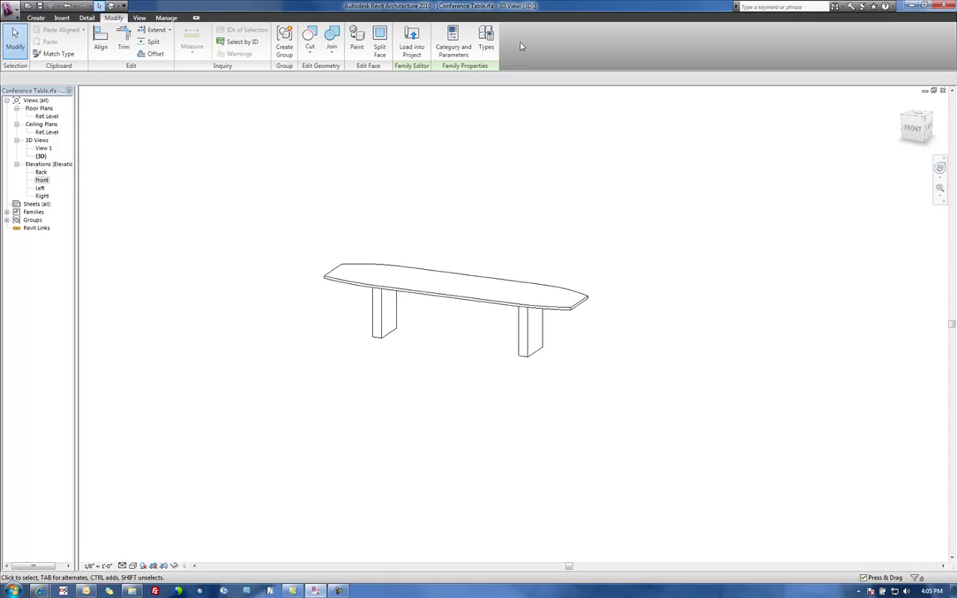
click(486, 40)
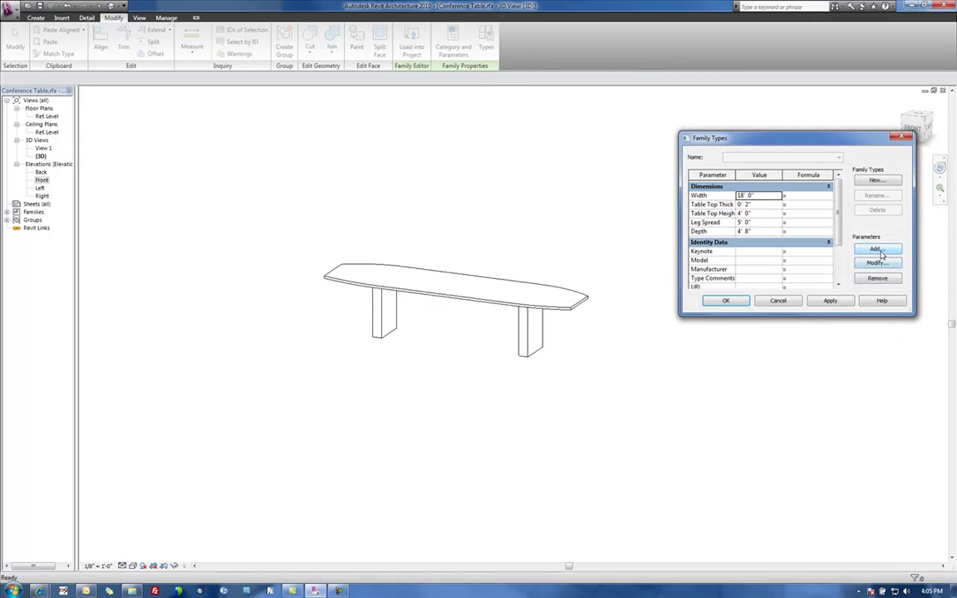
click(879, 250)
click(759, 287)
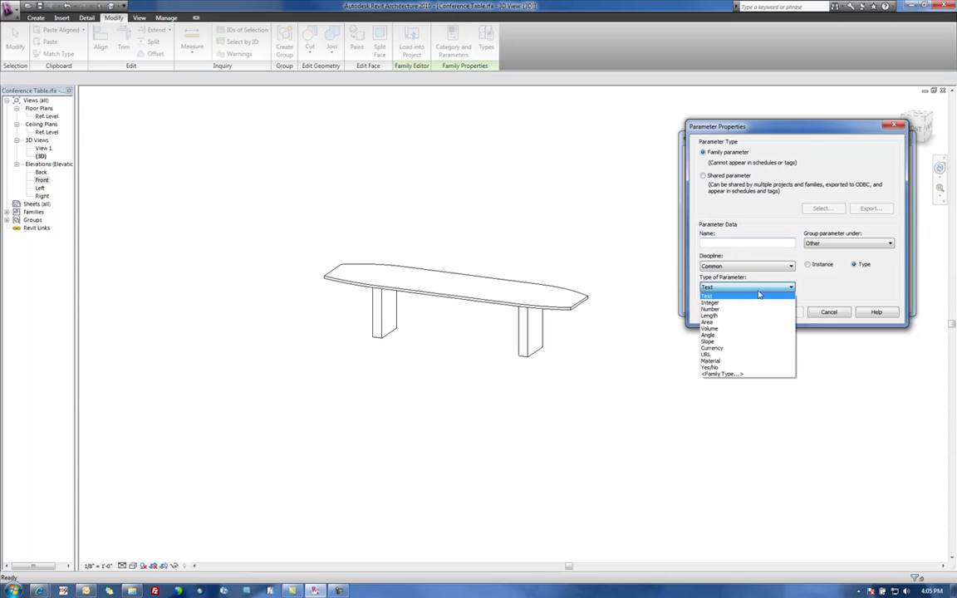
click(723, 360)
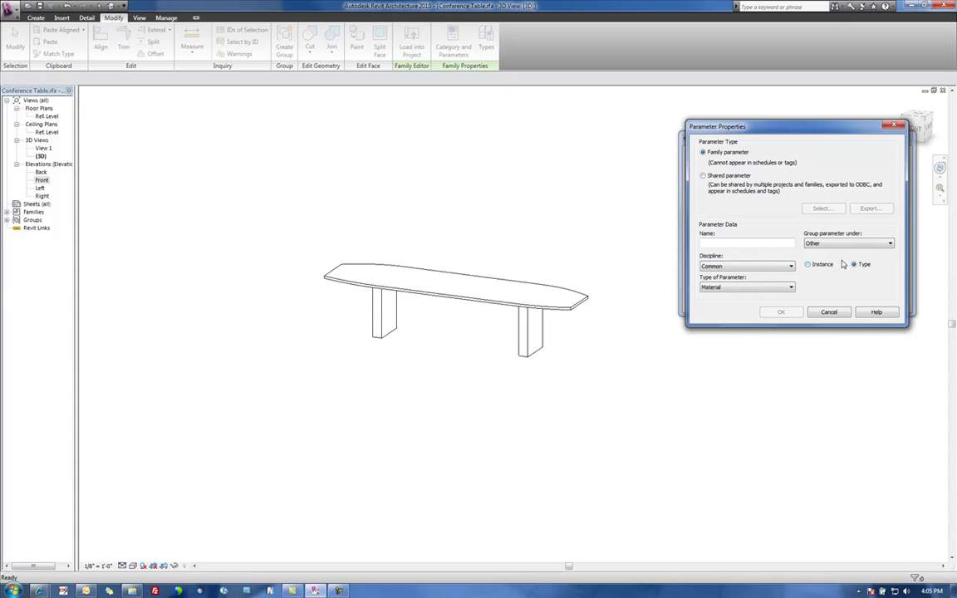
click(815, 245)
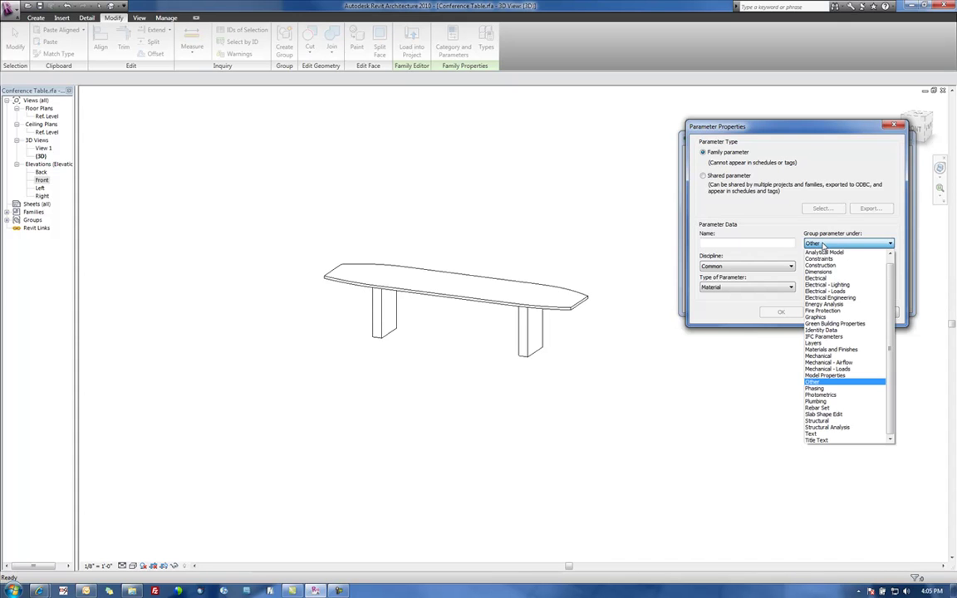
click(839, 349)
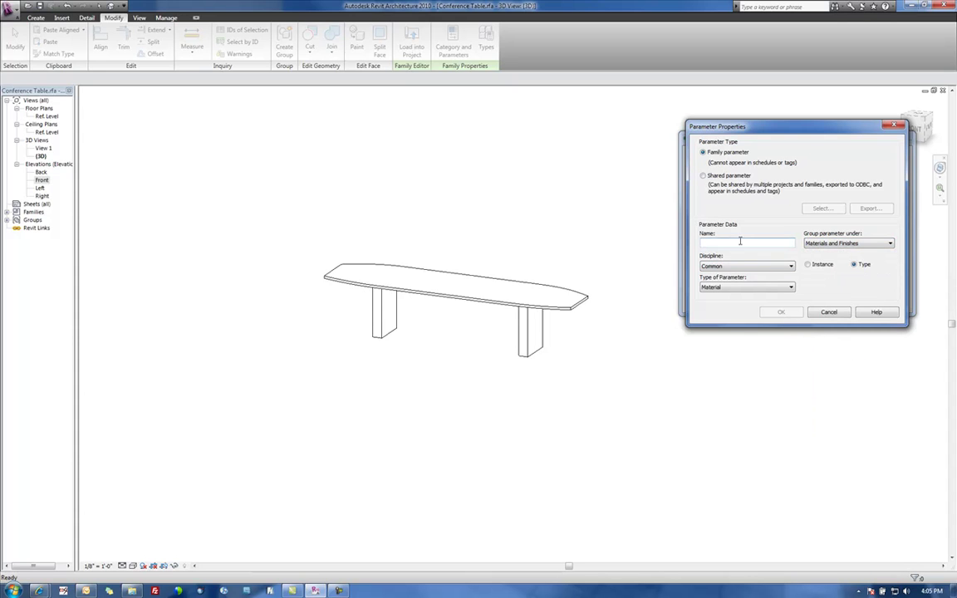
text(Table Top Finish)
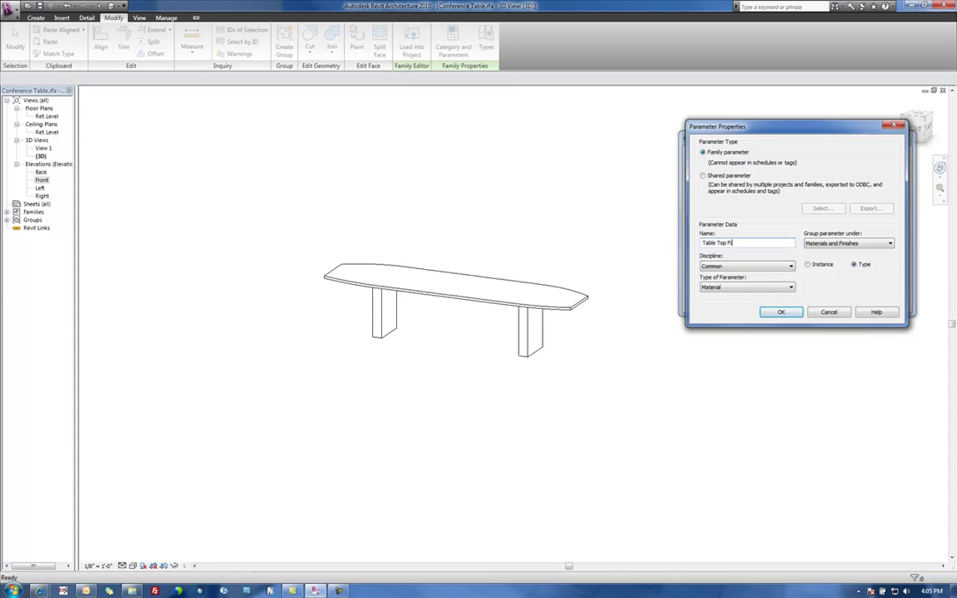
click(795, 315)
Add a second material parameter, Table Legs Finish, also under Materials and Finishes.
click(876, 250)
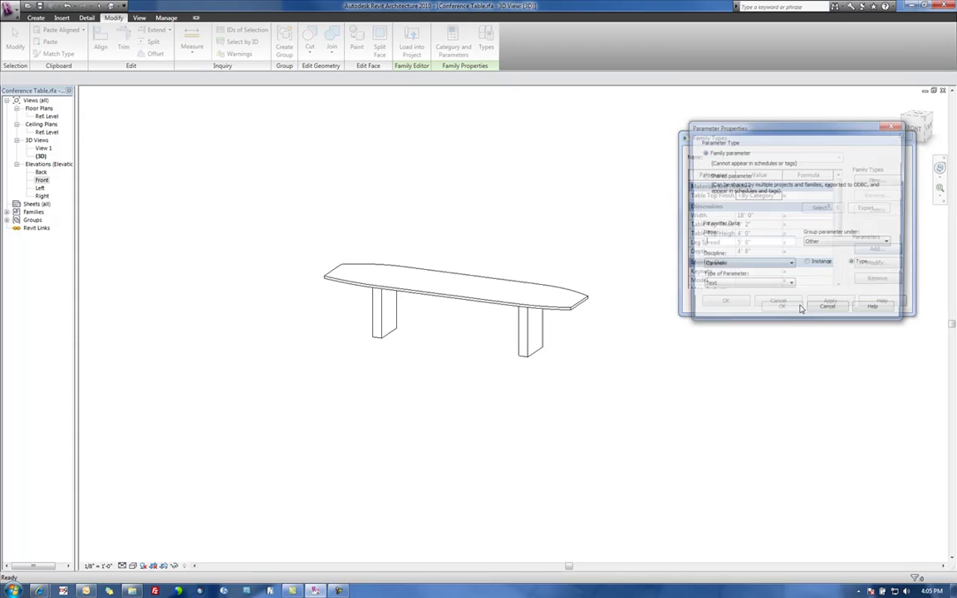
text(Table Legs Finish)
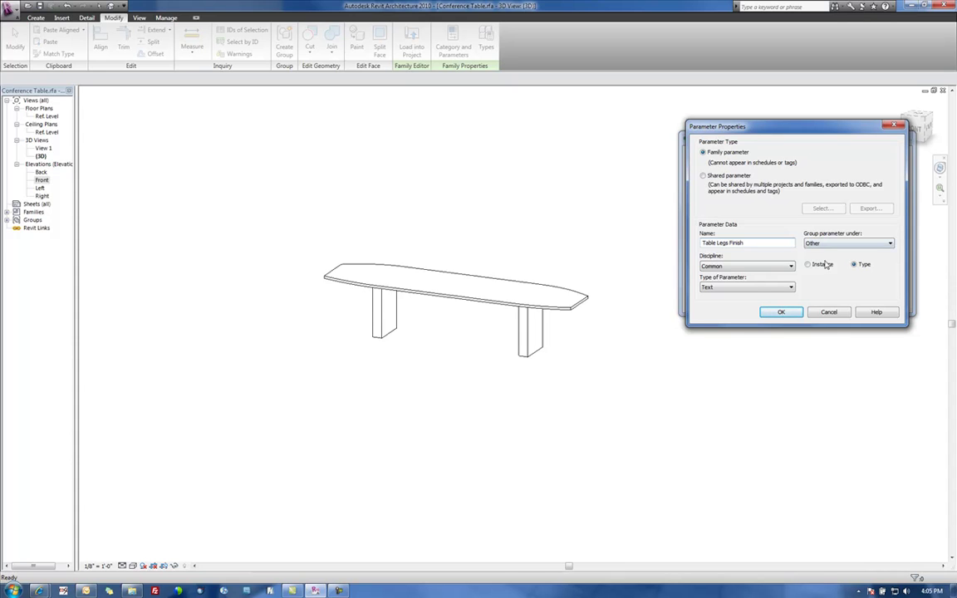
click(757, 287)
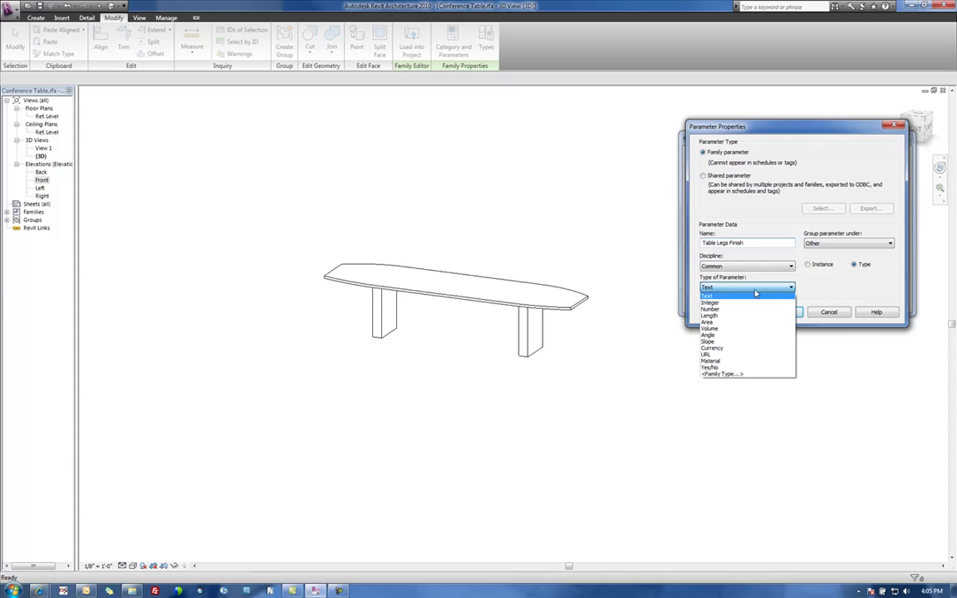
click(730, 372)
click(847, 242)
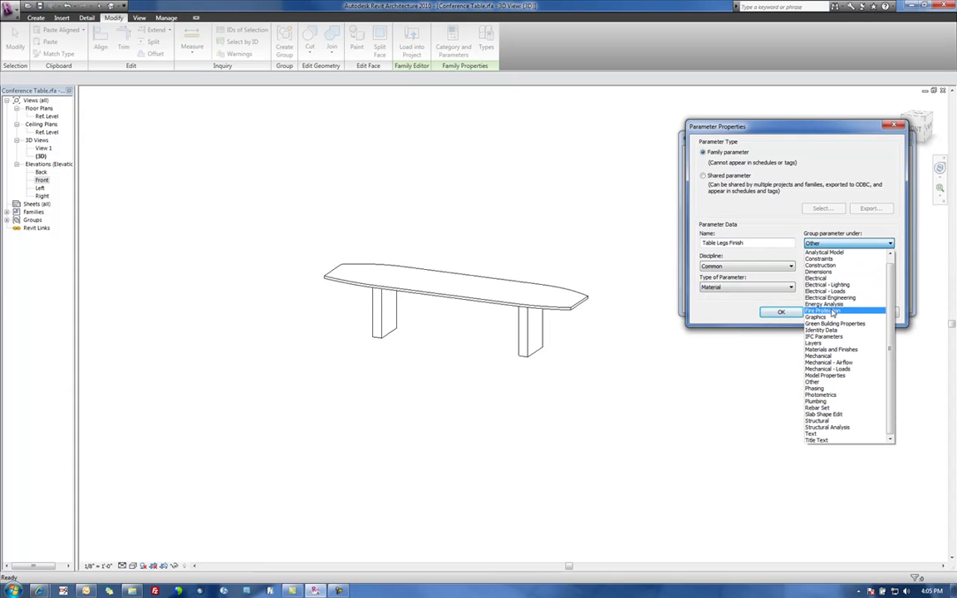
click(833, 349)
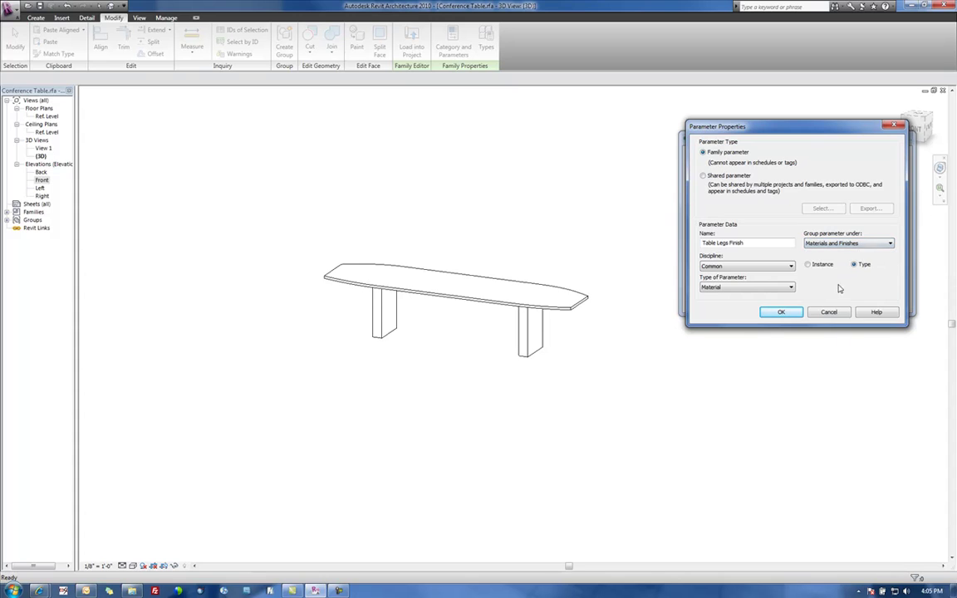
click(782, 313)
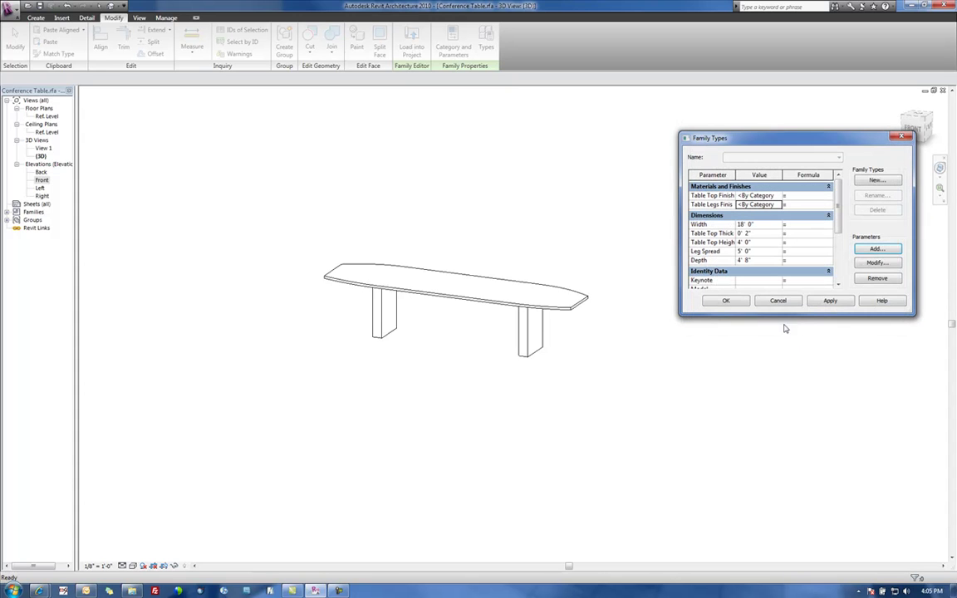
Duplicate a new material named Table Top Finish from the Table Top Finish value.
click(779, 199)
click(778, 196)
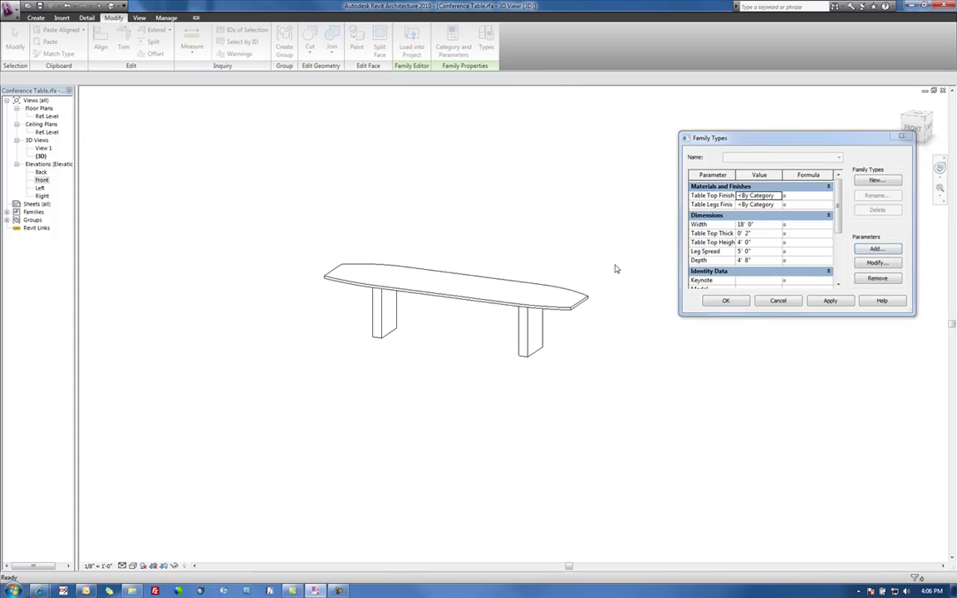
click(580, 341)
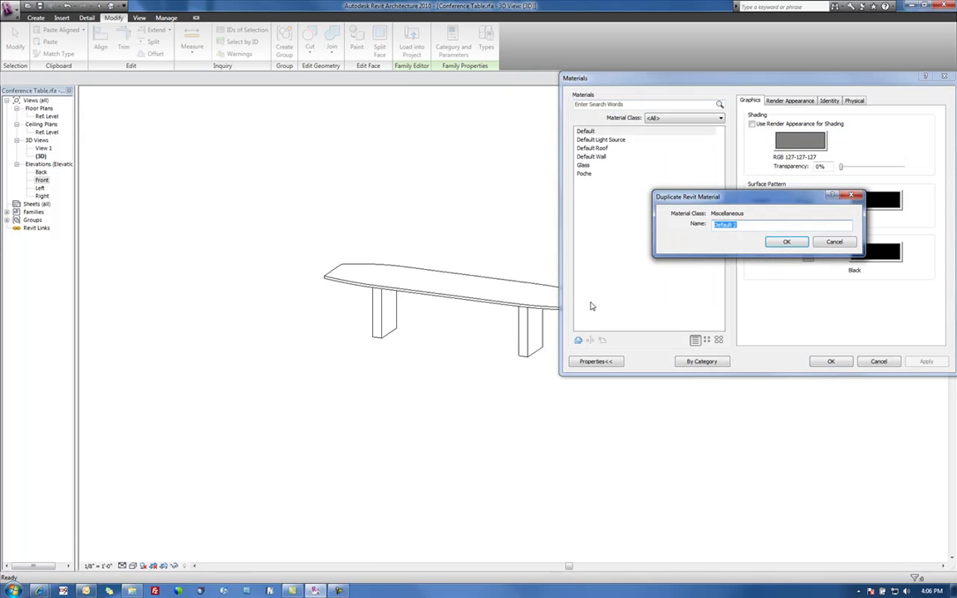
text(Table Top Finish)
click(785, 241)
Use render appearance for shading and replace it with Wood Oak Red Stained Dark Low Gloss.
click(777, 123)
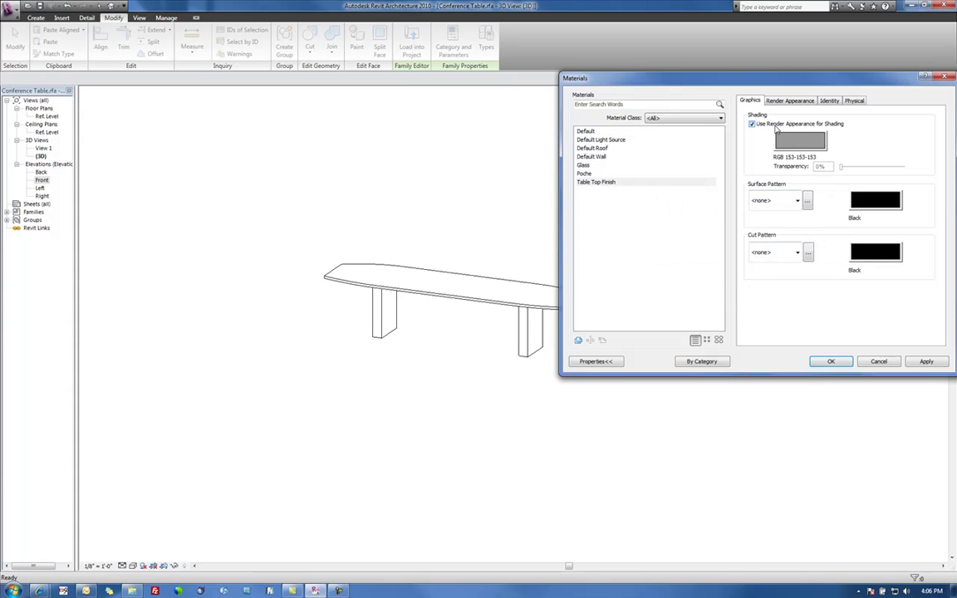
click(788, 100)
click(882, 125)
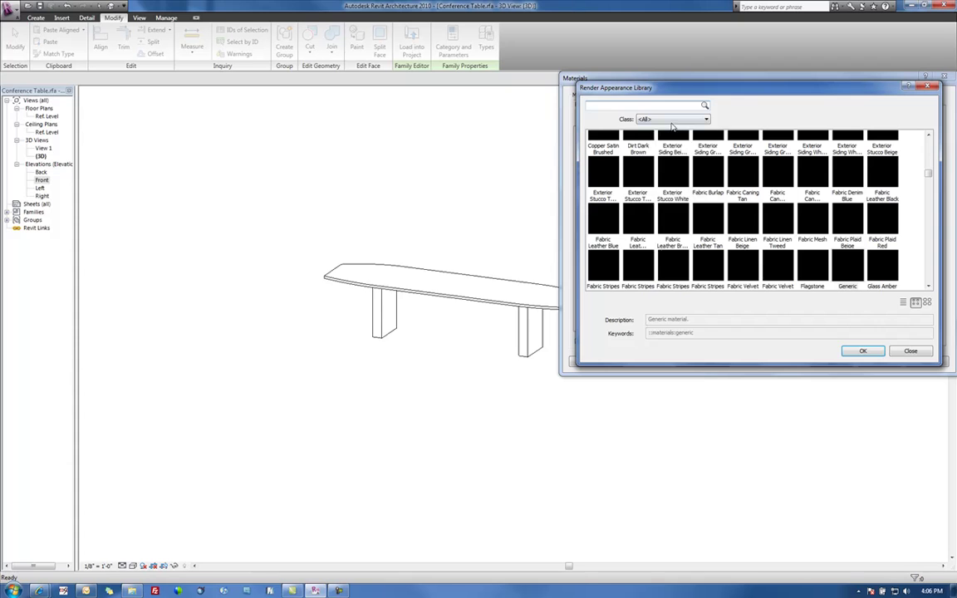
click(673, 120)
click(675, 239)
scroll(930, 189, down, 2)
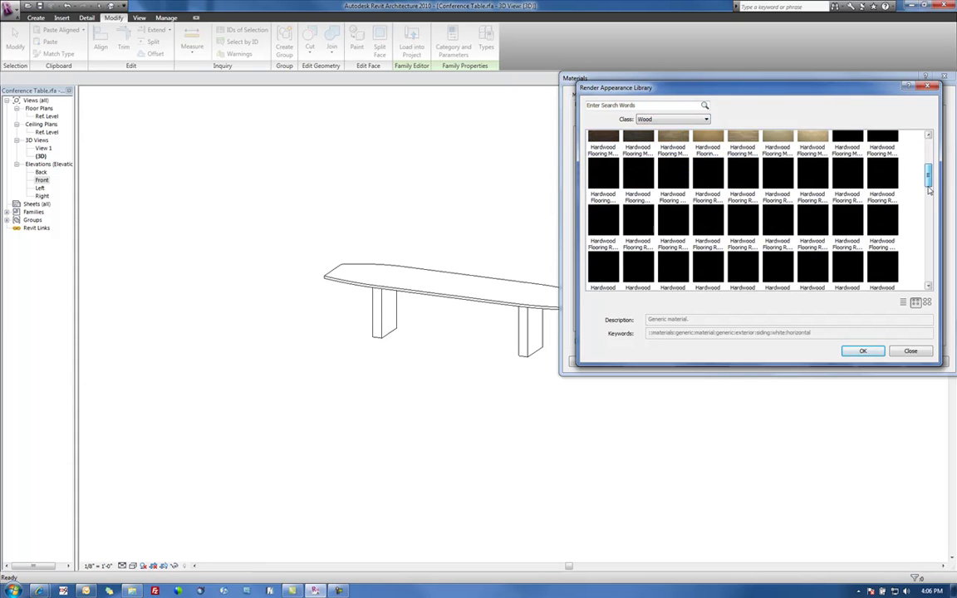
scroll(930, 189, down, 5)
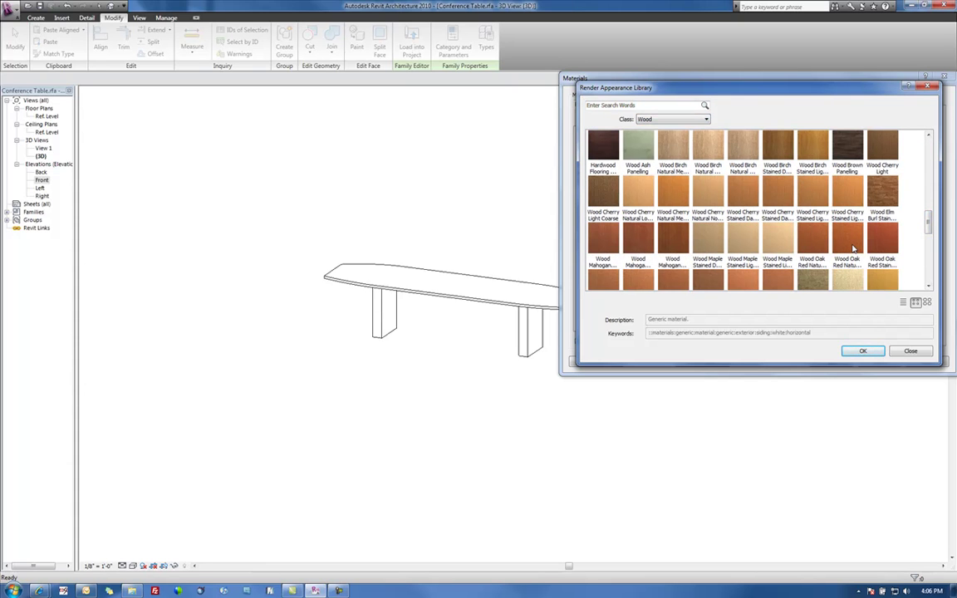
click(883, 243)
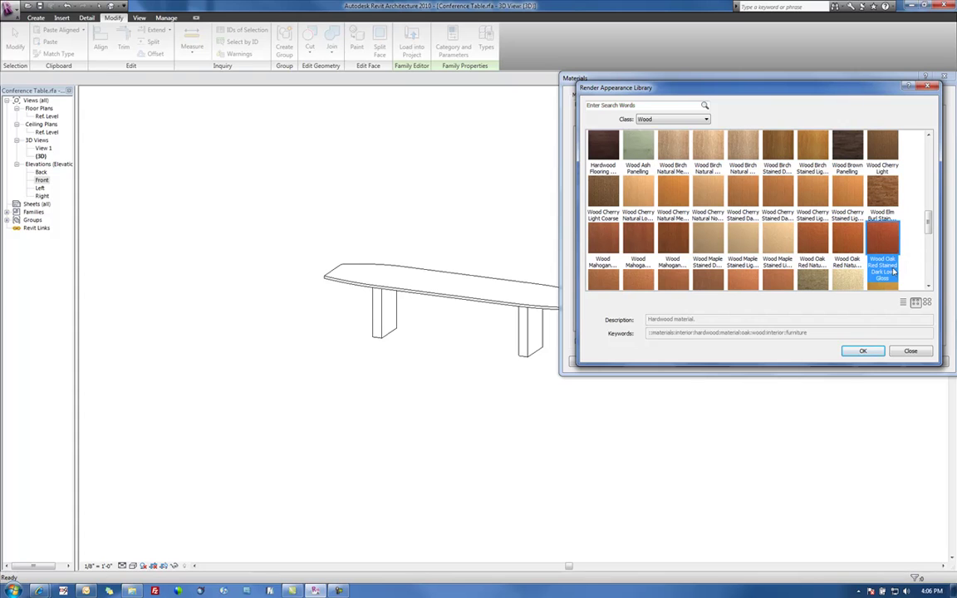
click(864, 351)
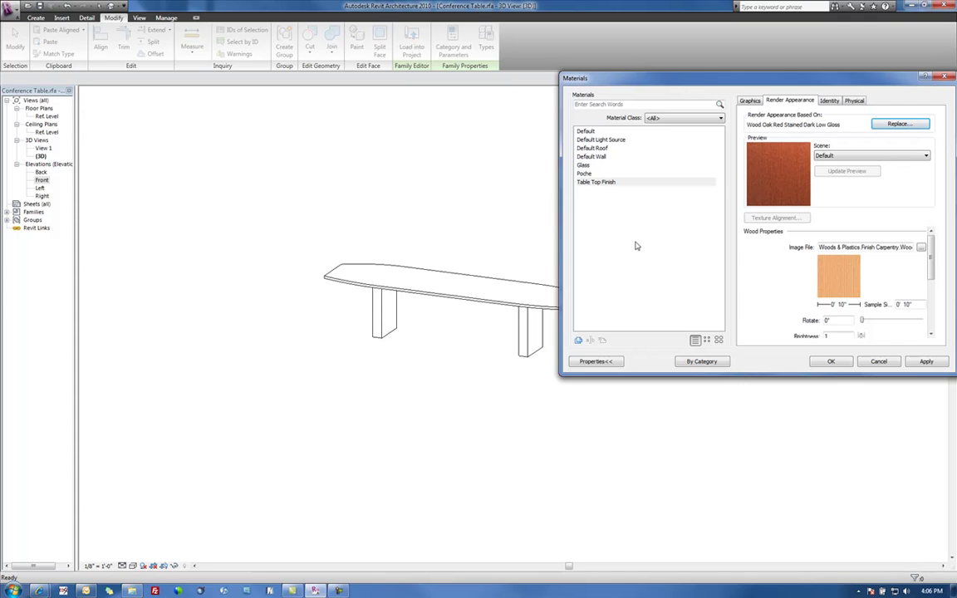
Duplicate a new material named Table Legs.
click(579, 339)
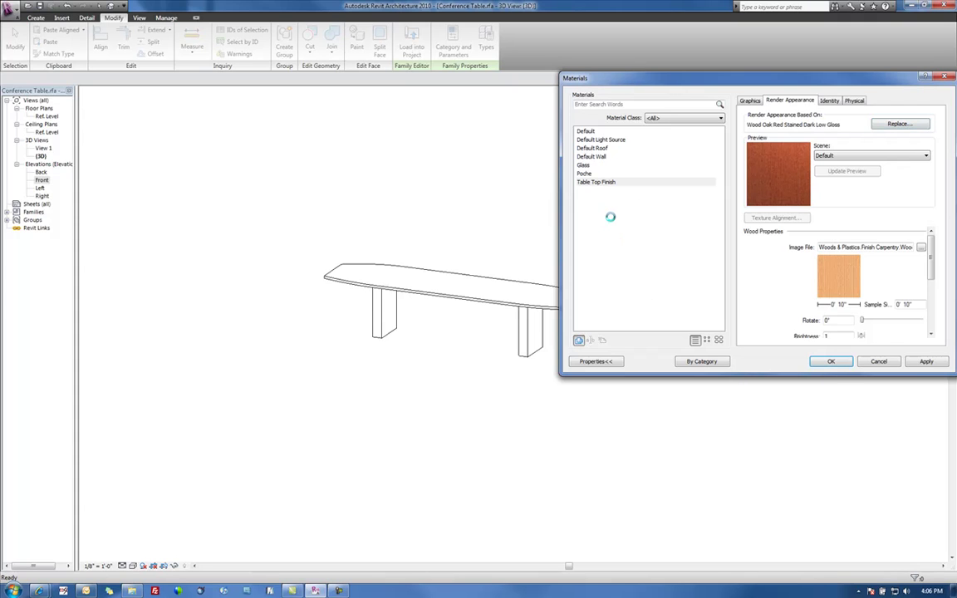
text(T)
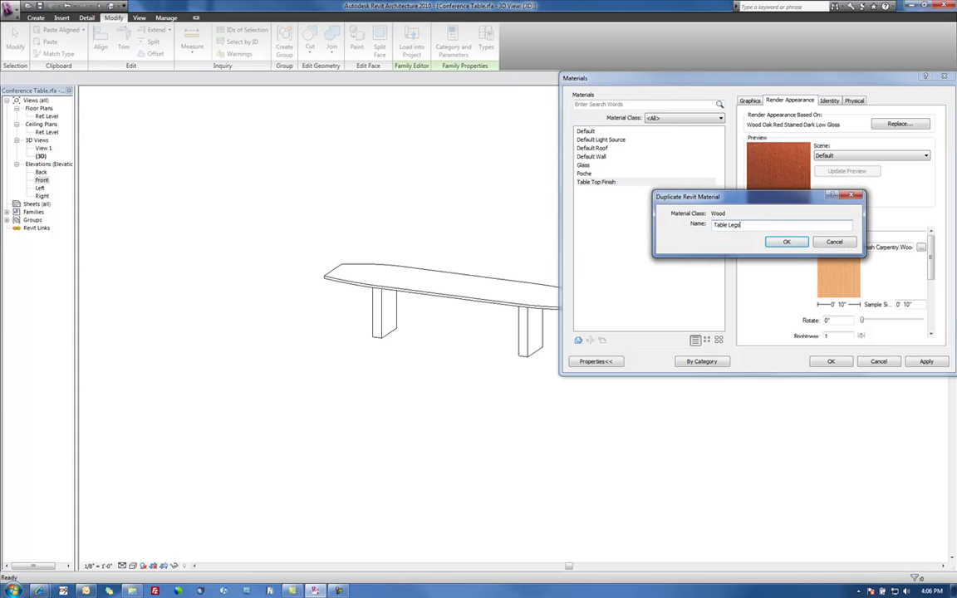
text(able Legs)
click(786, 241)
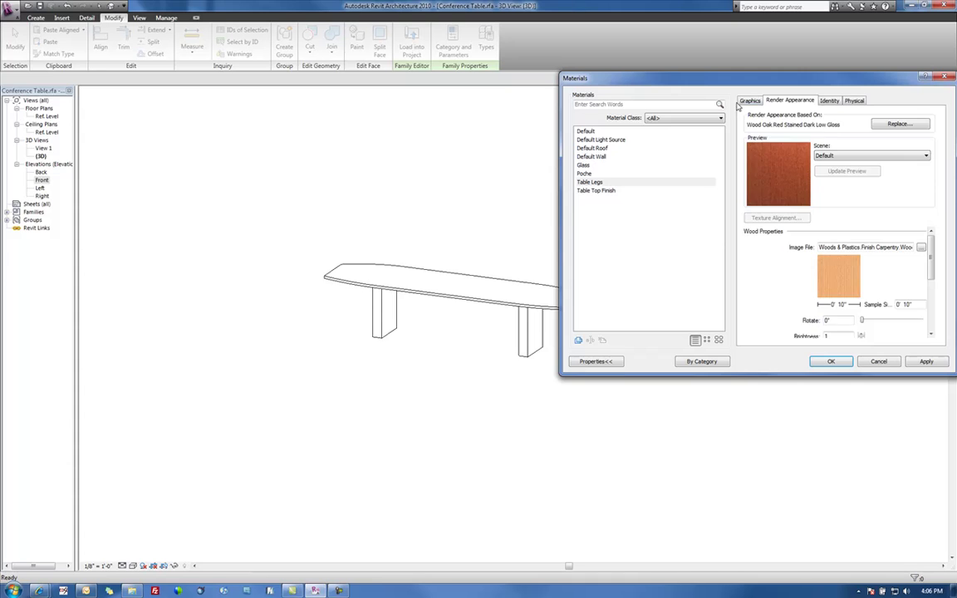
Give Table Legs the Metal appearance Chrome Polished Brushed and accept the materials.
click(791, 100)
click(814, 113)
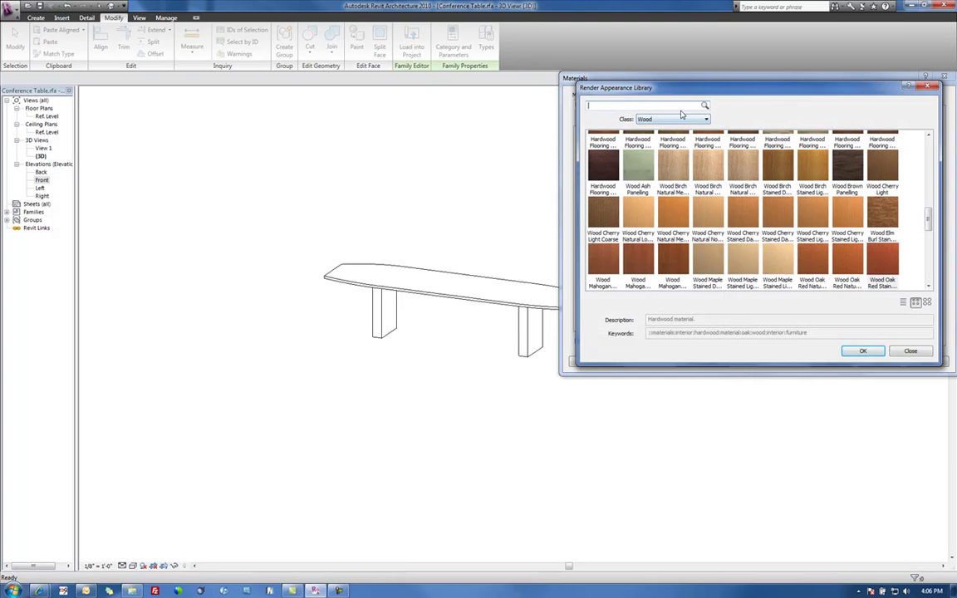
click(675, 119)
click(645, 193)
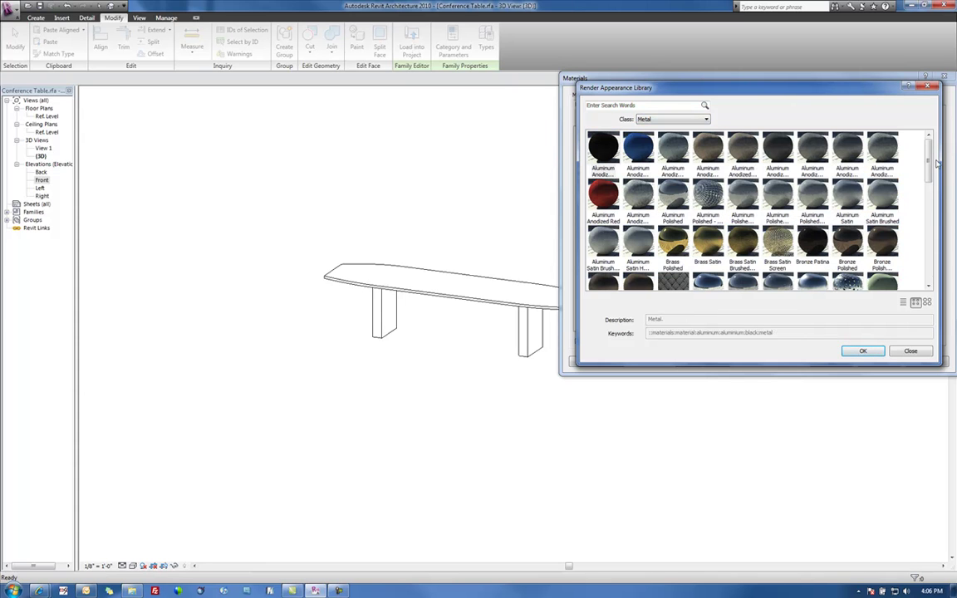
mouse_move(929, 166)
mouse_down()
mouse_move(932, 243)
mouse_move(932, 192)
mouse_up()
click(739, 201)
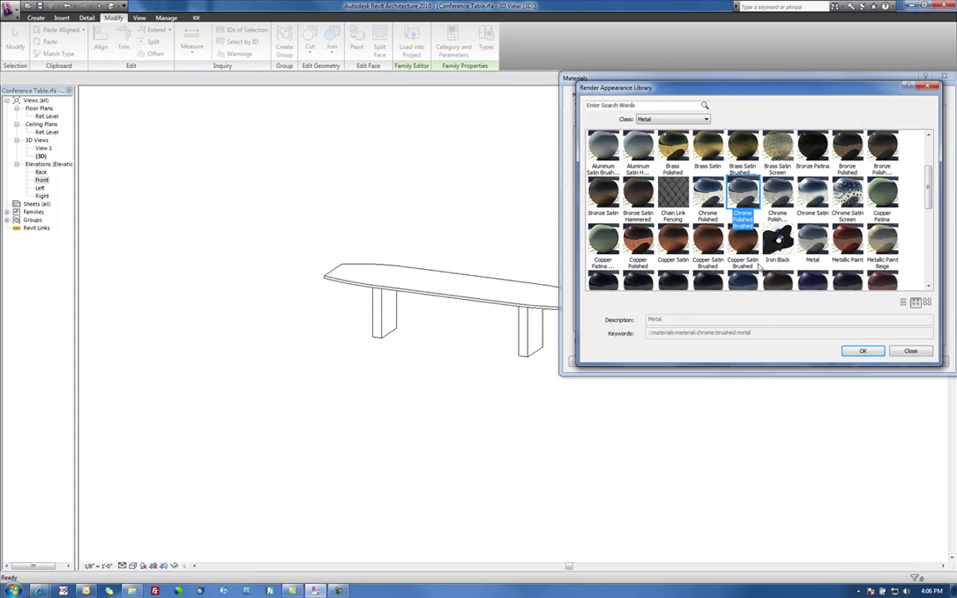
click(855, 351)
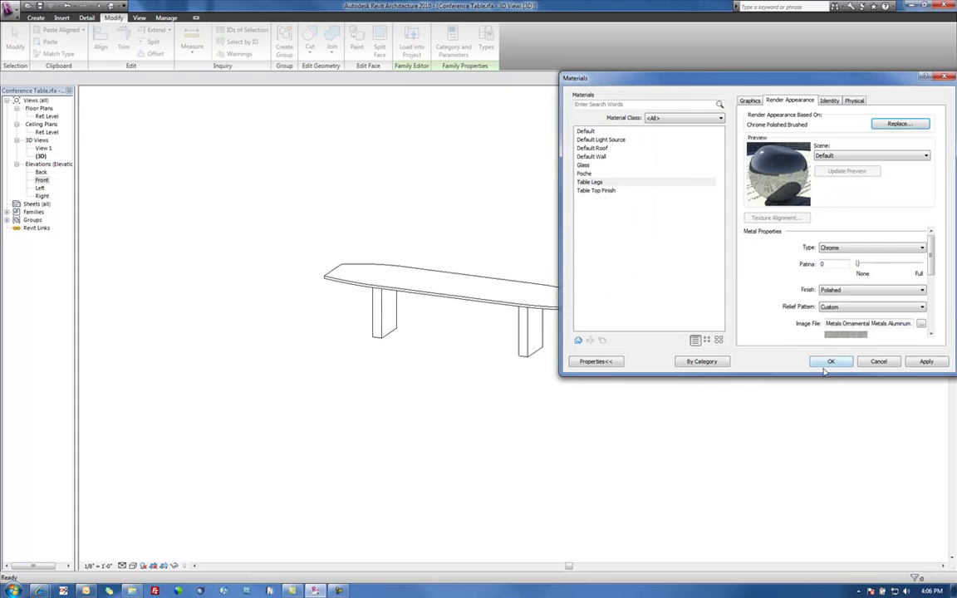
click(833, 361)
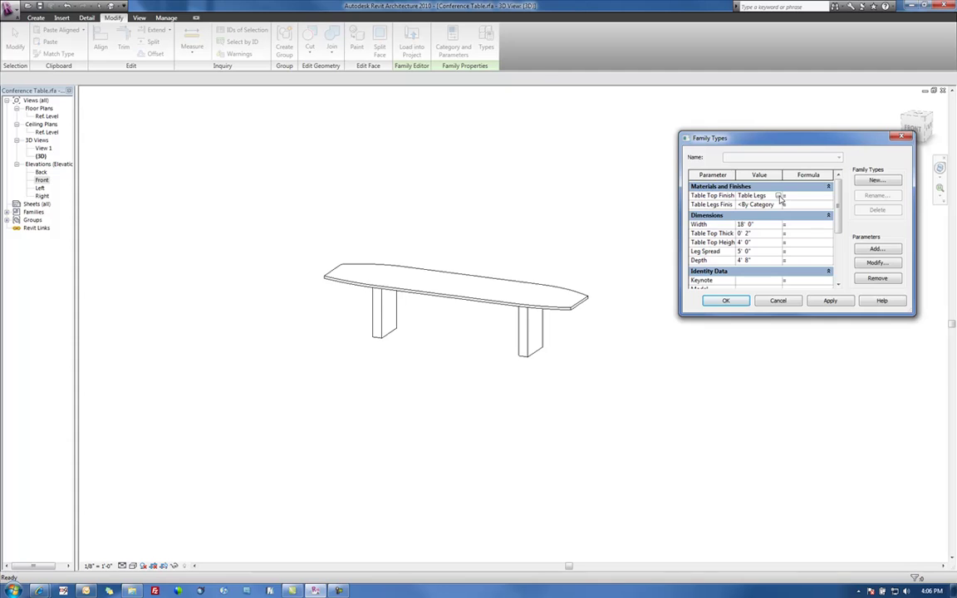
Set Table Top Finish to the Table Top Finish material and Table Legs Finish to Table Legs.
click(780, 196)
click(607, 191)
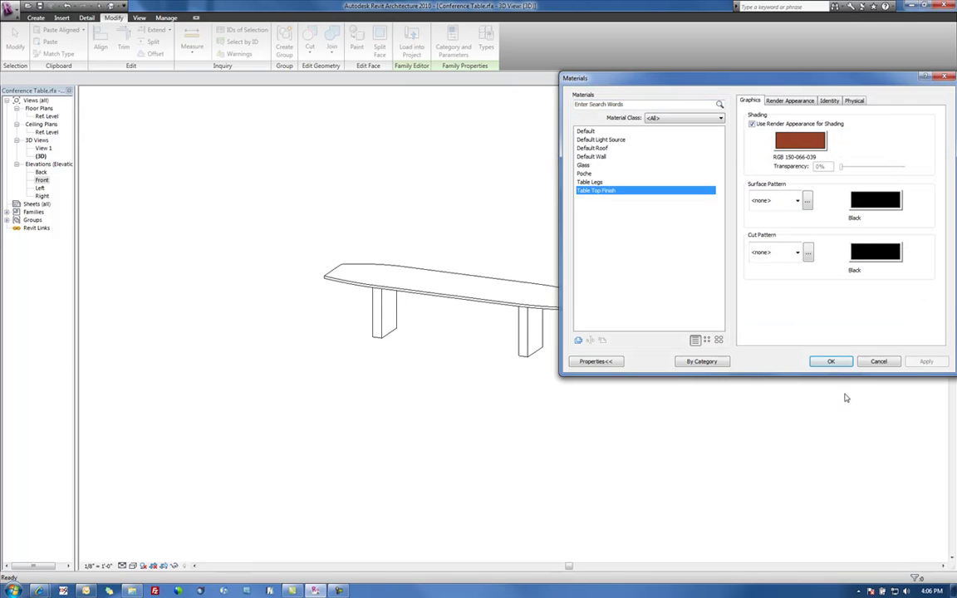
click(830, 361)
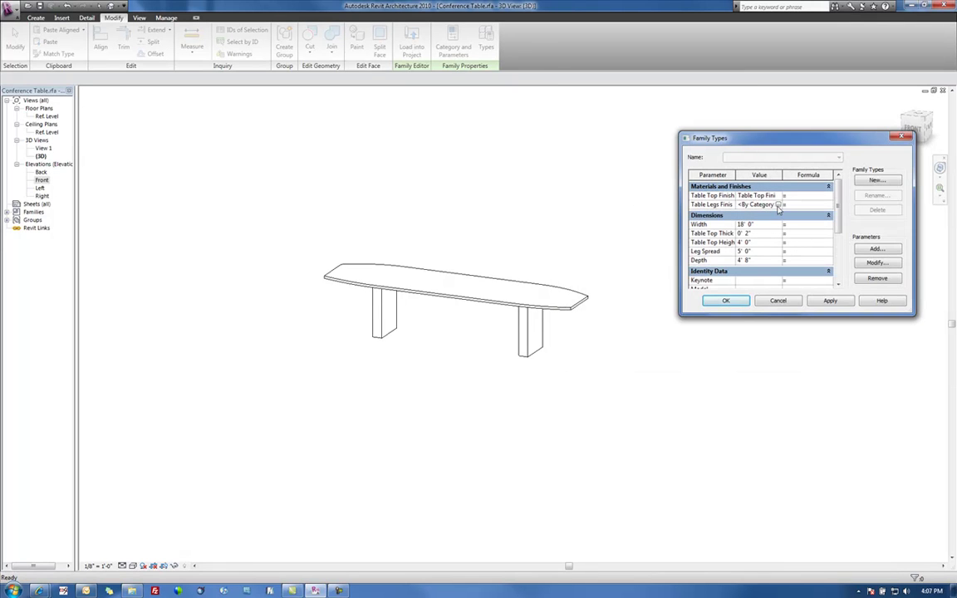
click(778, 206)
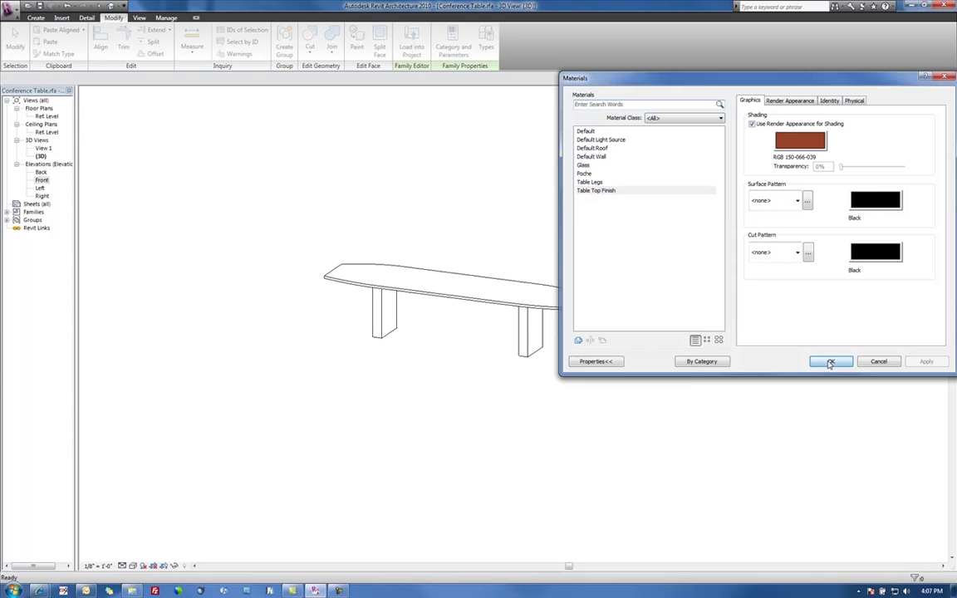
click(831, 362)
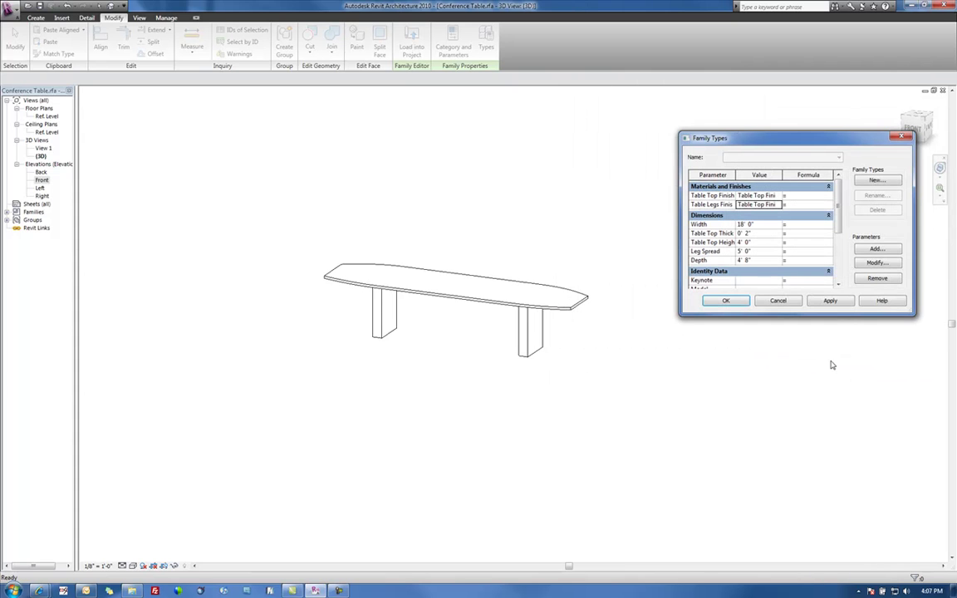
click(779, 205)
click(599, 182)
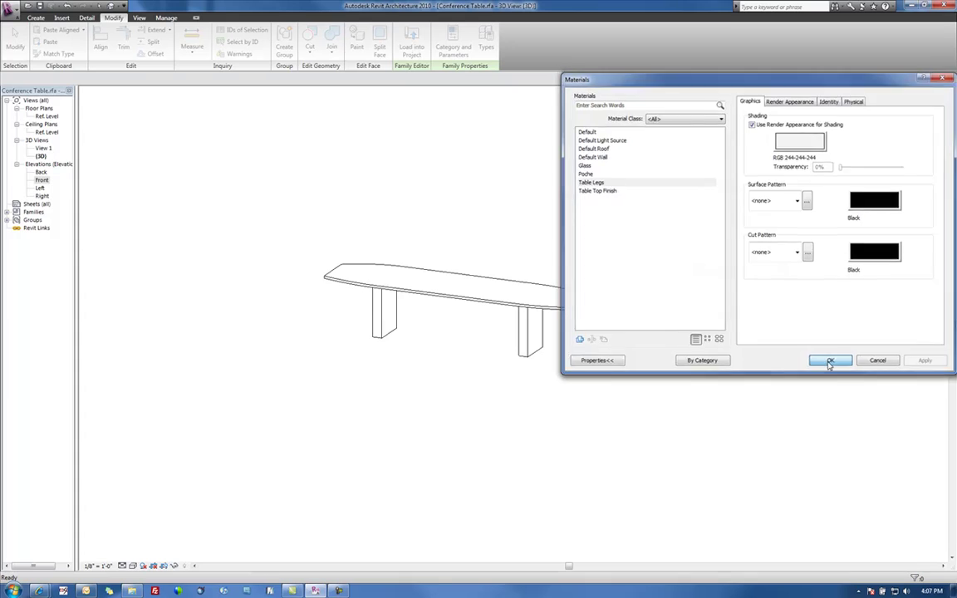
click(829, 362)
click(778, 301)
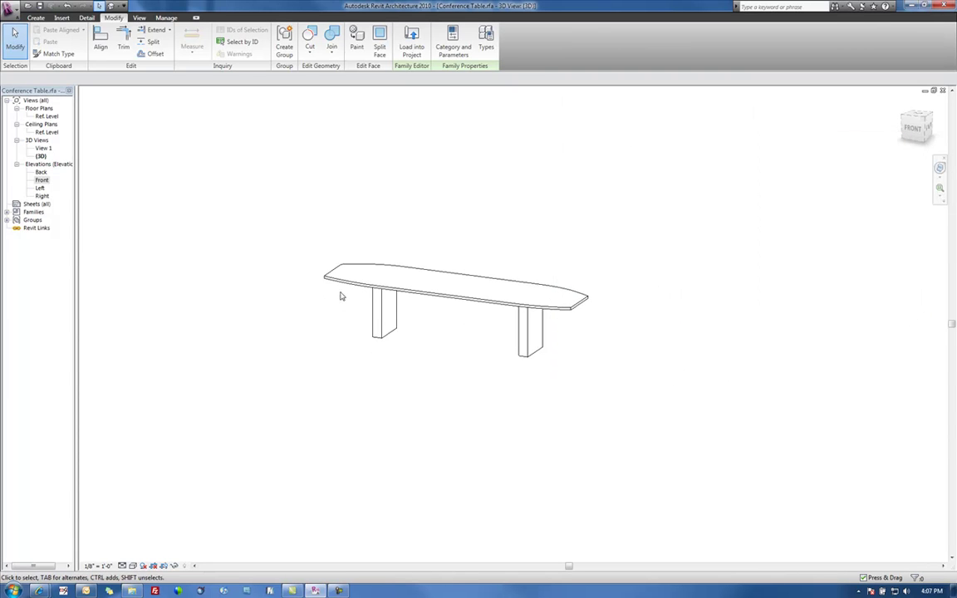
Link the tabletop's Material property to the Table Top Finish family parameter.
click(336, 290)
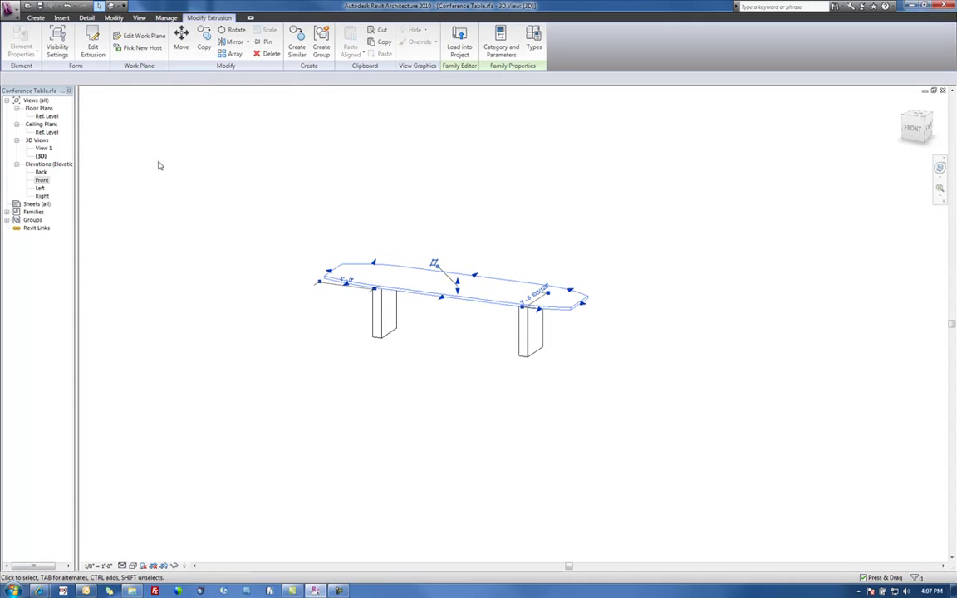
click(21, 40)
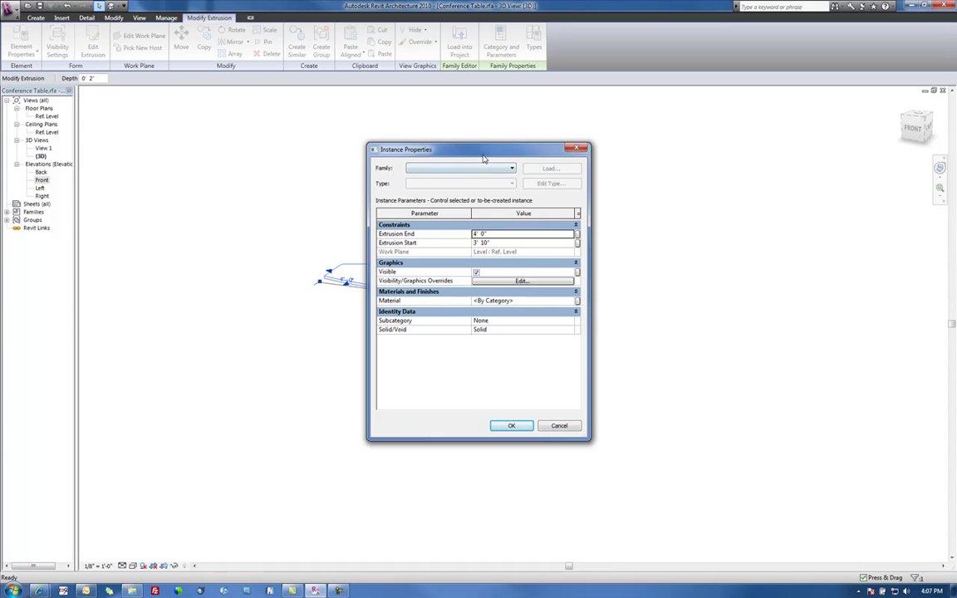
drag(484, 155, 700, 157)
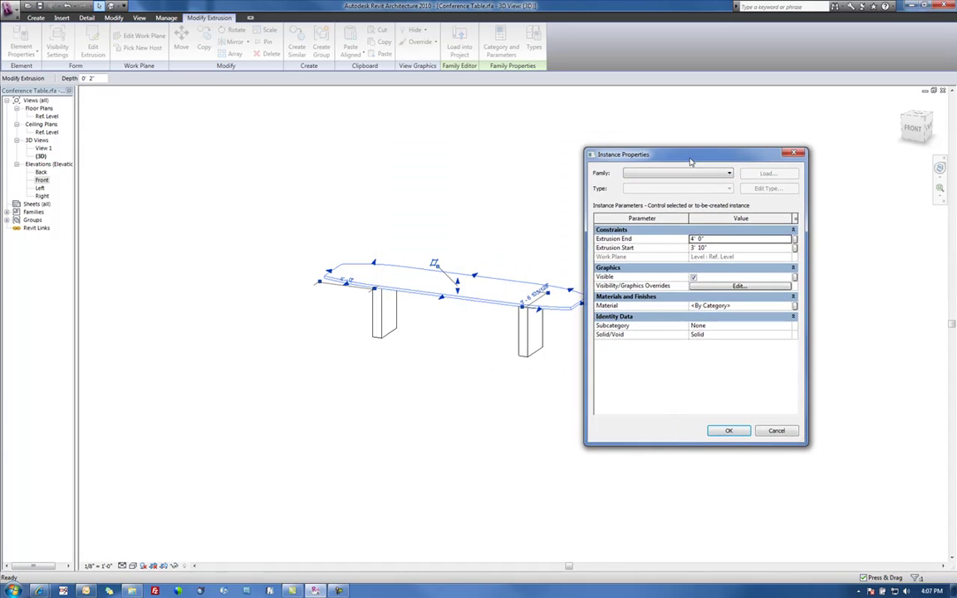
click(791, 304)
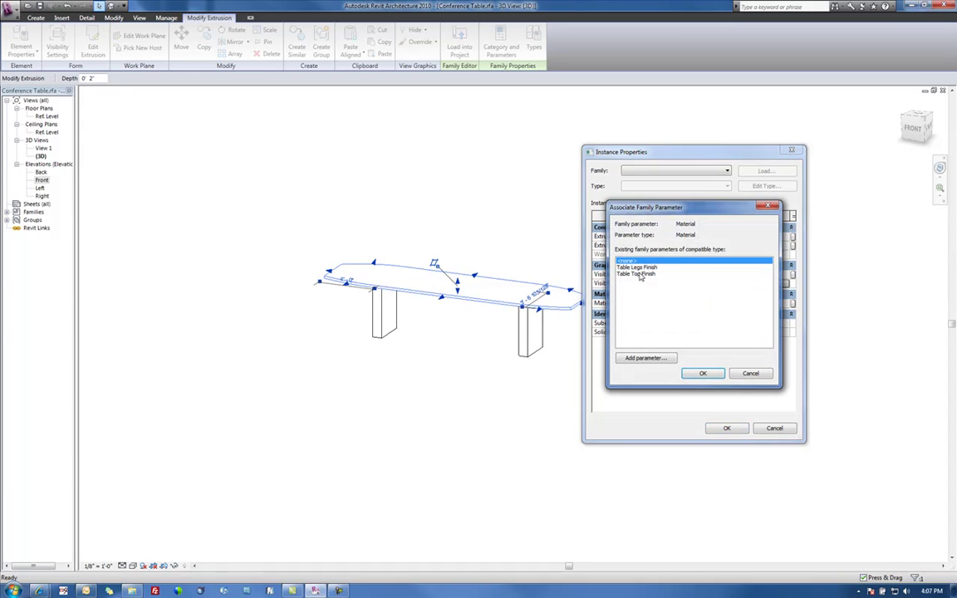
click(640, 275)
click(703, 374)
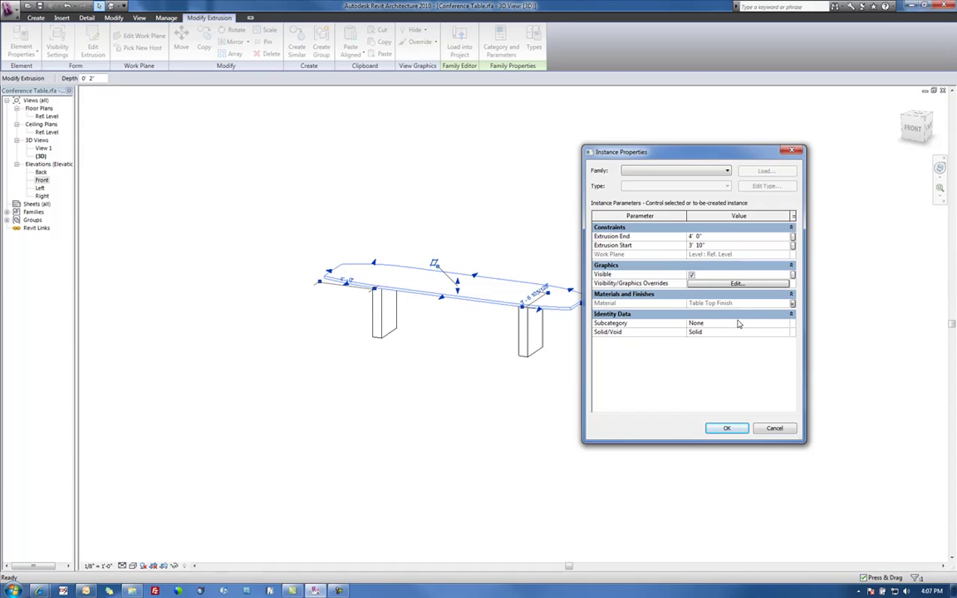
click(728, 429)
Link both table legs' Material property to the Table Legs Finish family parameter.
drag(594, 442, 337, 330)
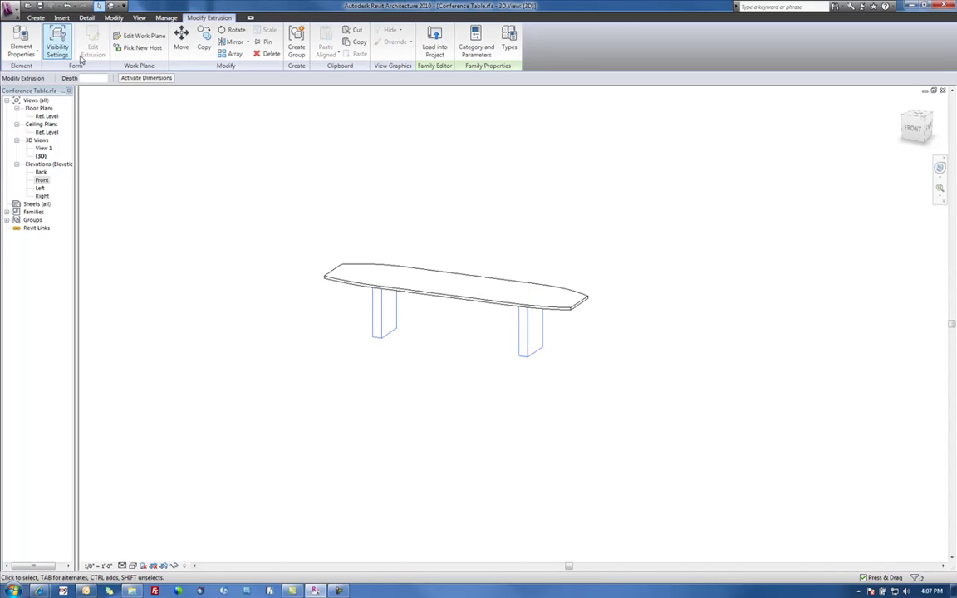
click(29, 49)
click(33, 60)
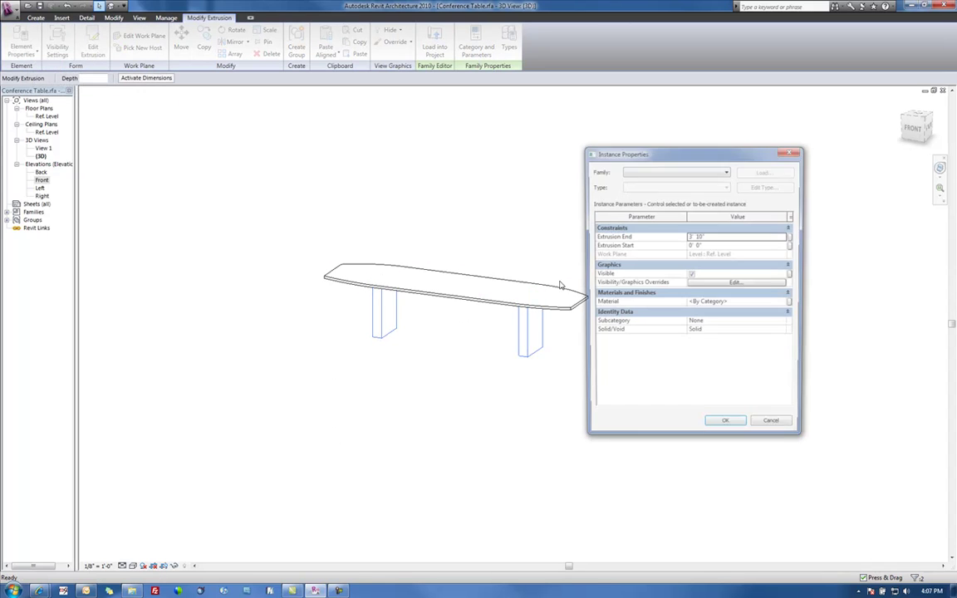
click(793, 306)
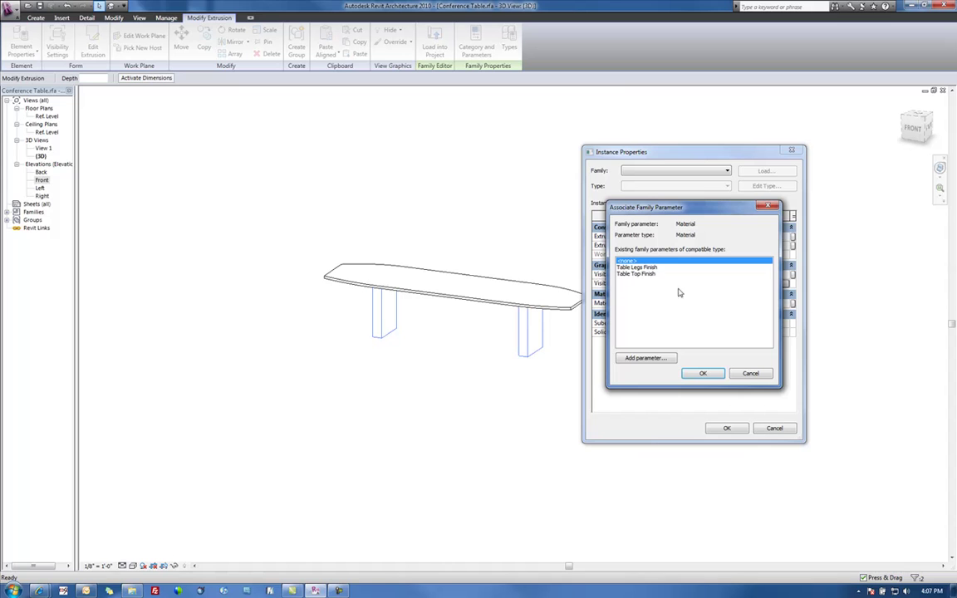
click(637, 267)
click(702, 373)
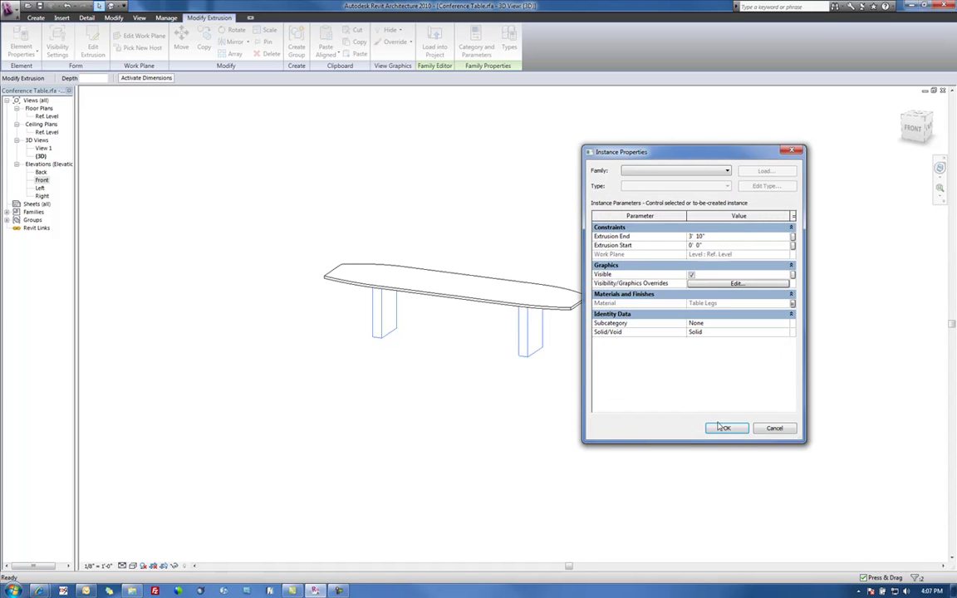
click(722, 430)
click(612, 380)
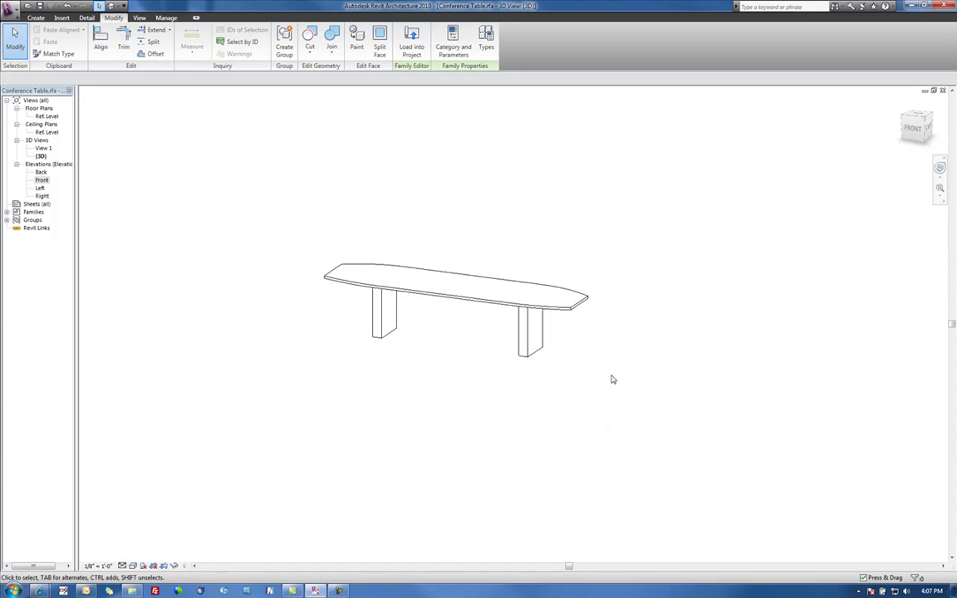
Create a new project from the default template.
click(10, 10)
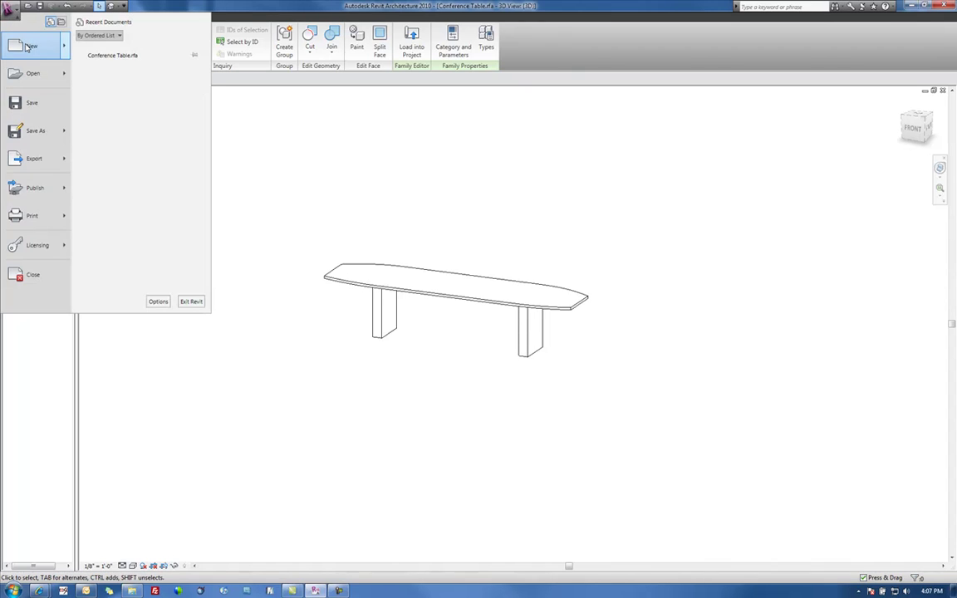
mouse_move(29, 47)
click(154, 104)
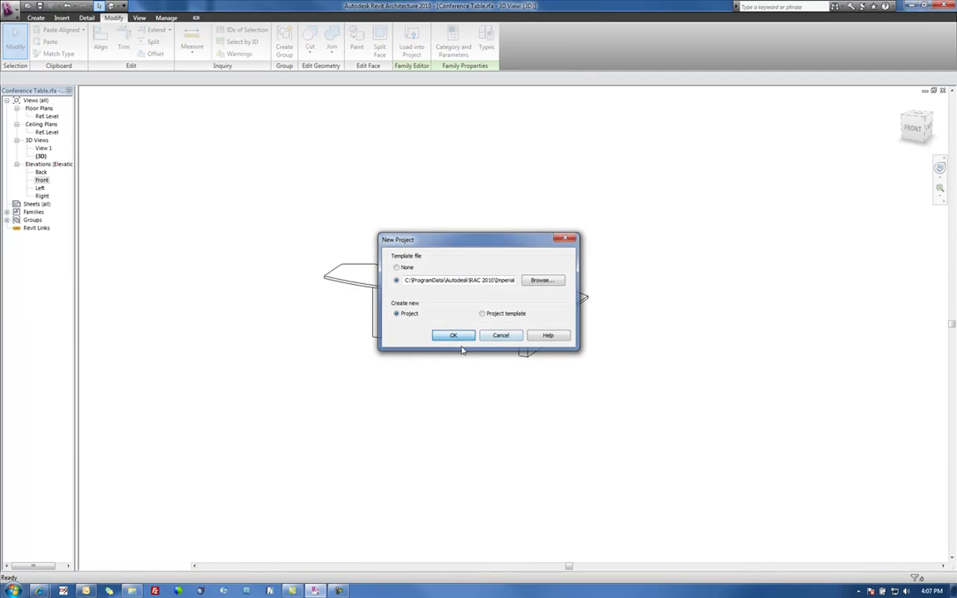
click(501, 335)
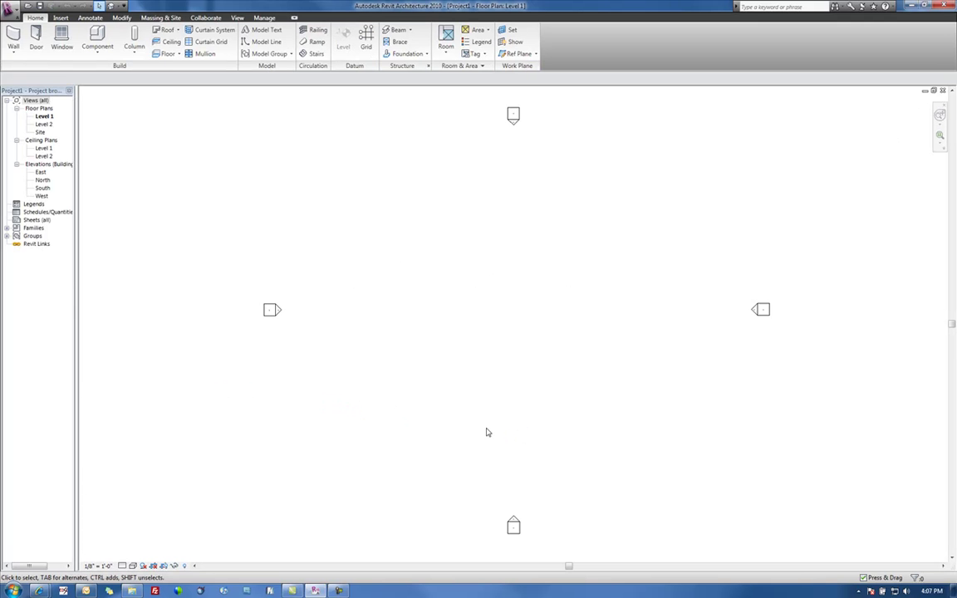
Load the Conference Table family into the project and place one table in the Level 1 plan.
key(ctrl+Tab)
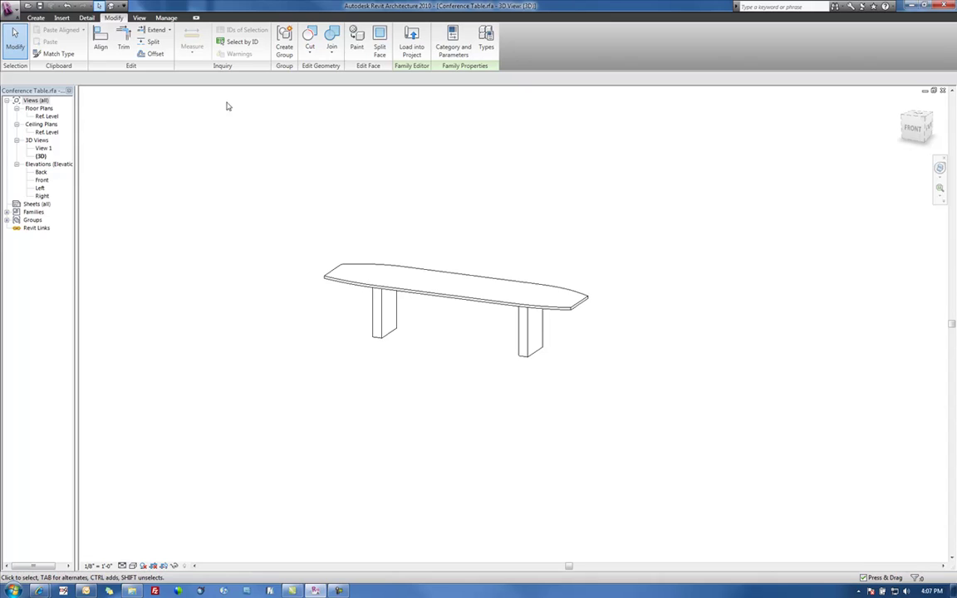
click(411, 43)
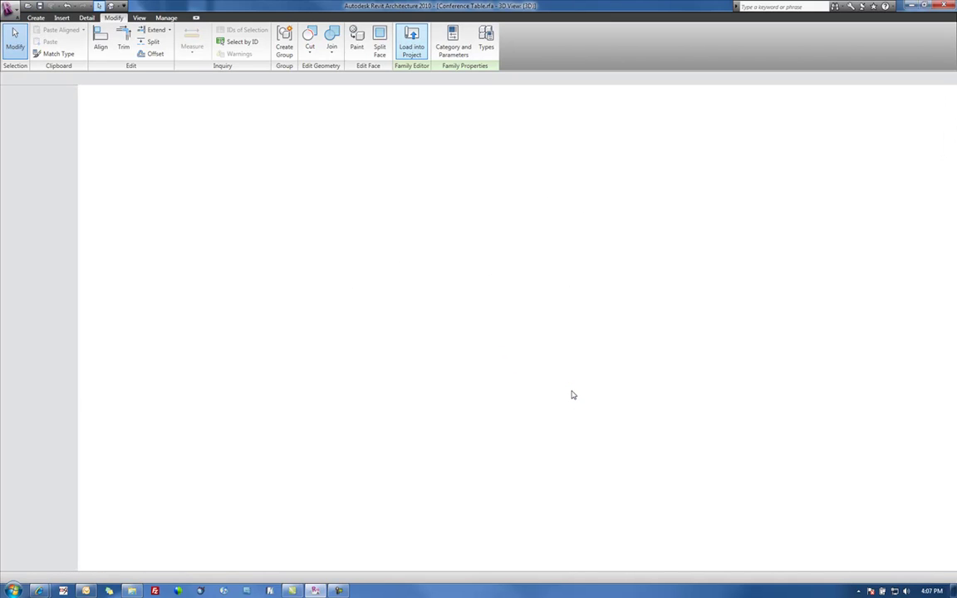
click(512, 337)
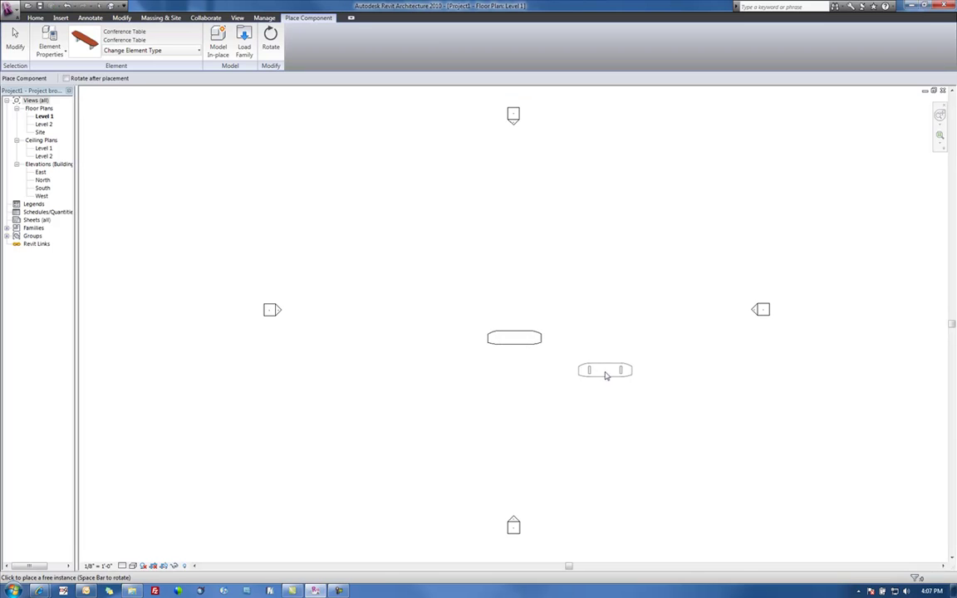
key(Escape)
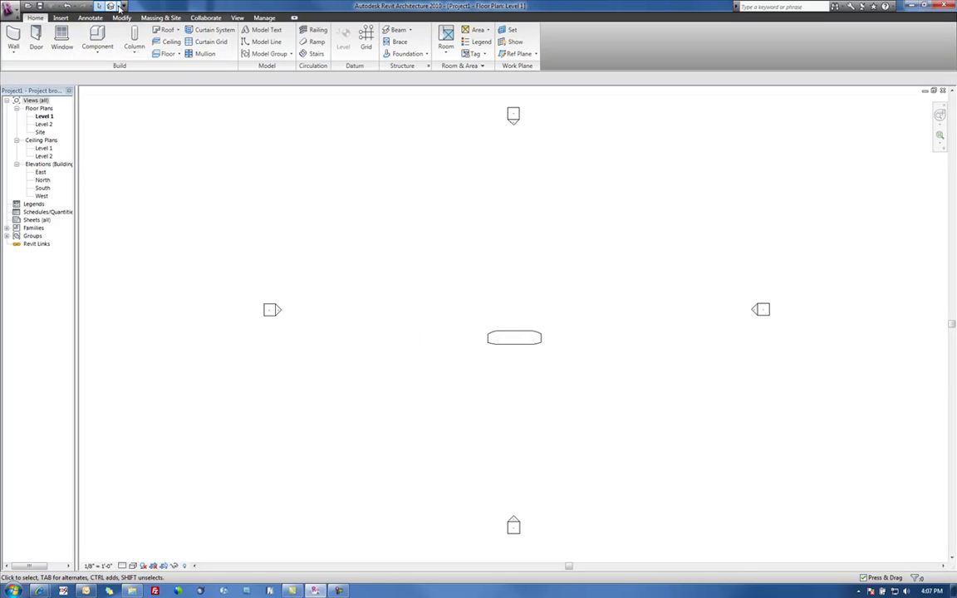
Place a camera below the table aimed at it and orbit the perspective to frame the table.
click(121, 6)
click(117, 31)
click(415, 442)
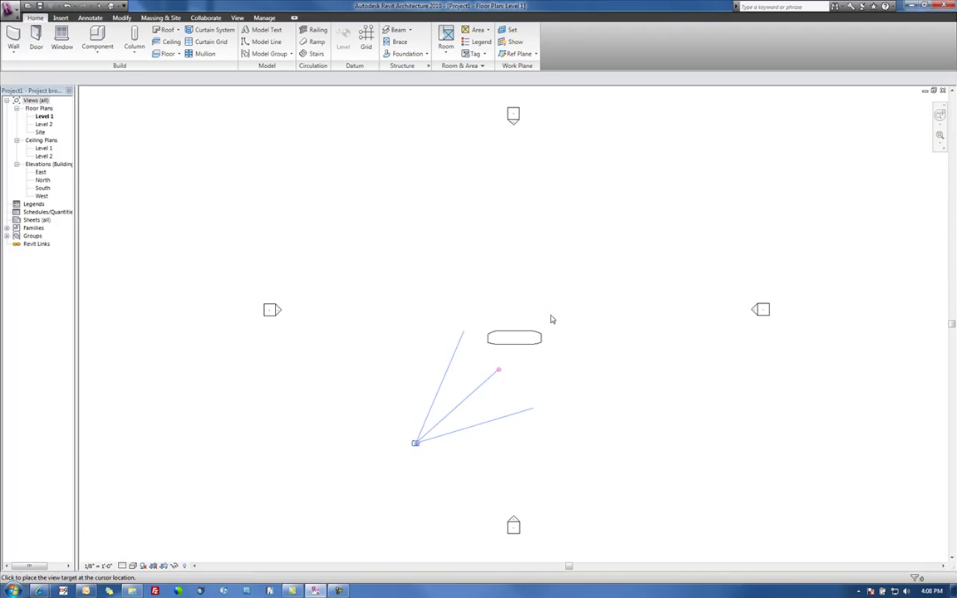
click(553, 314)
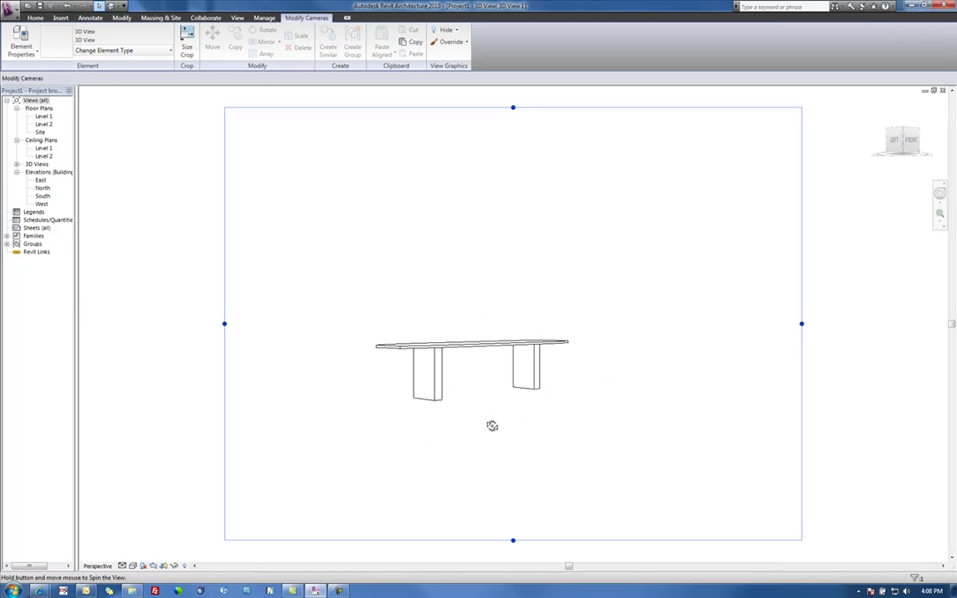
shift+middle_drag(482, 490, 481, 245)
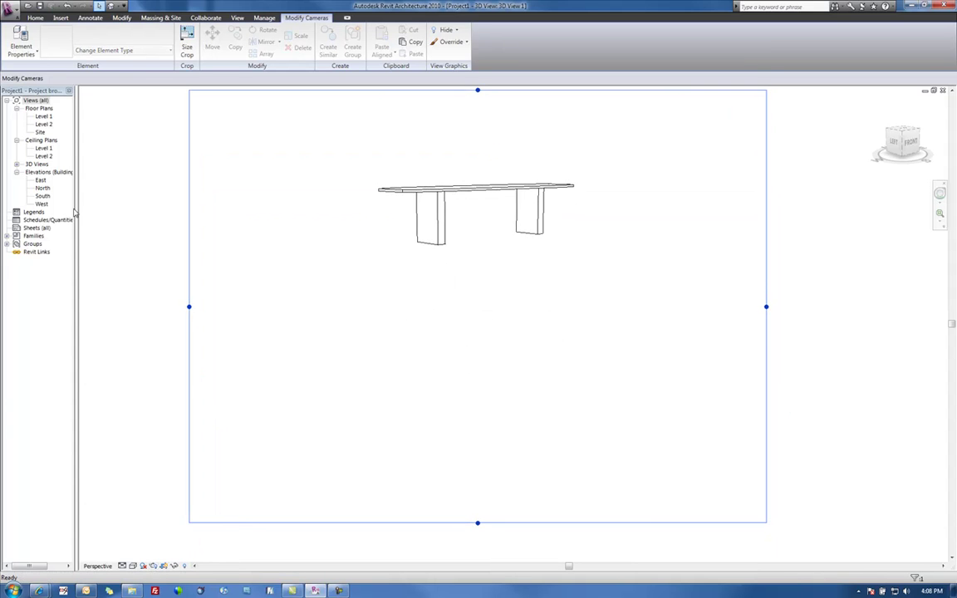
Render the camera view at High quality.
click(153, 566)
click(96, 143)
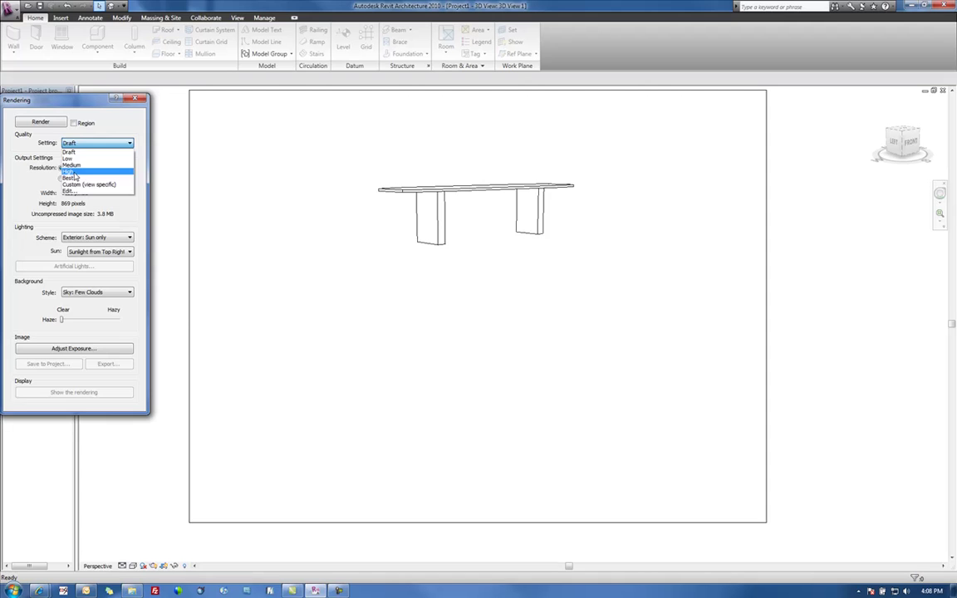
click(71, 171)
click(50, 123)
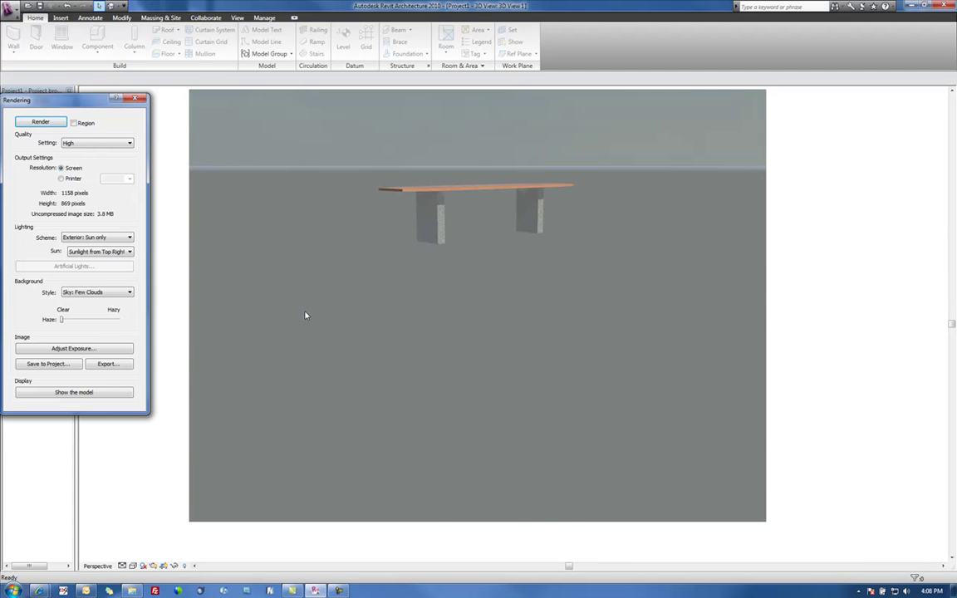
key(Escape)
Change the conference table's type Width to 16' and apply it.
click(428, 218)
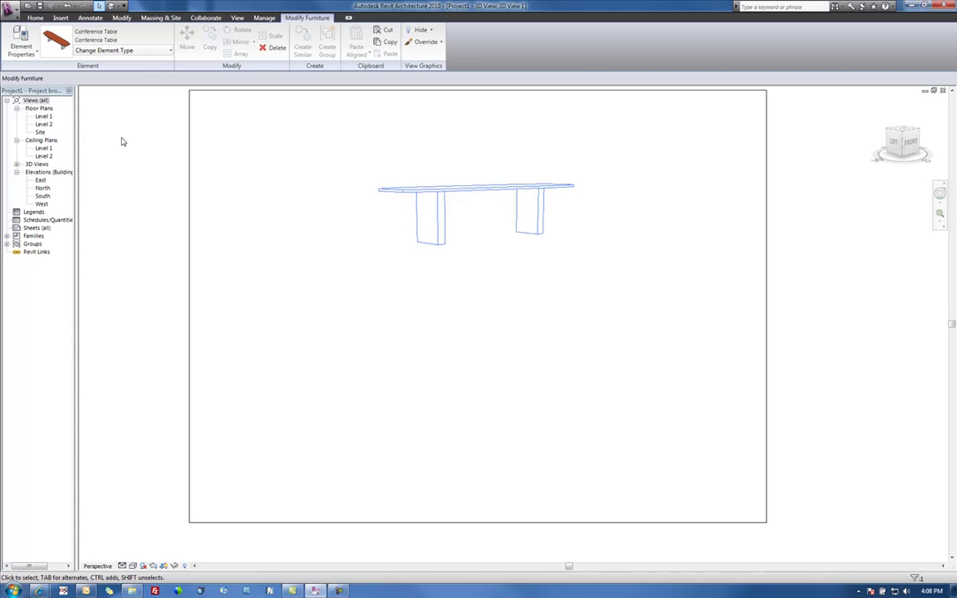
click(21, 51)
click(37, 70)
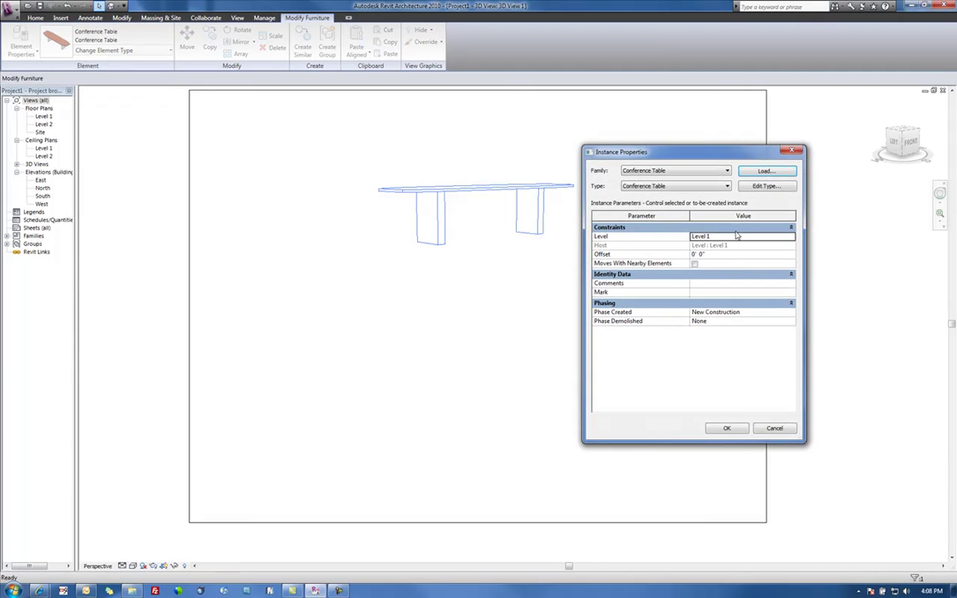
click(766, 186)
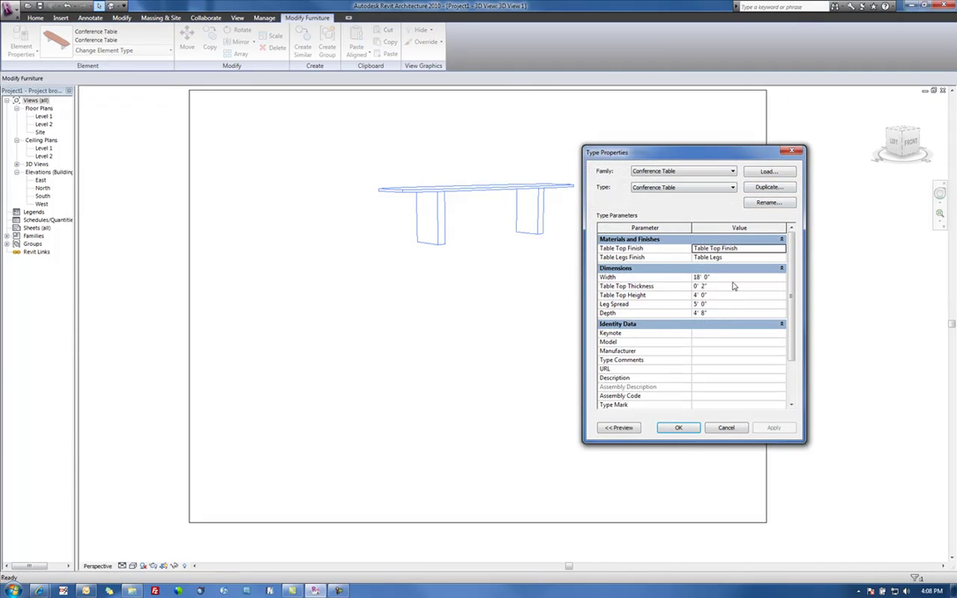
click(729, 277)
text(16)
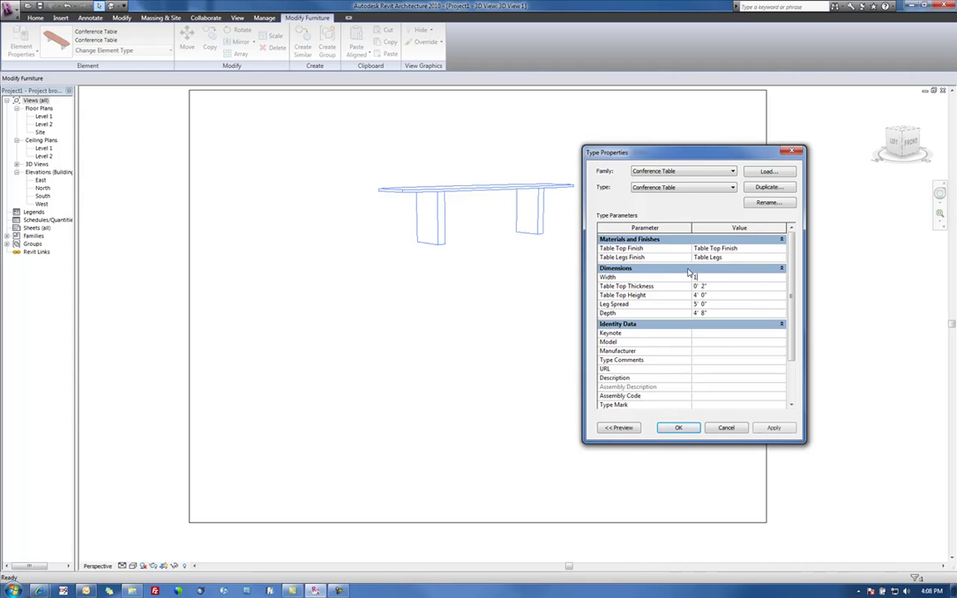
key(Tab)
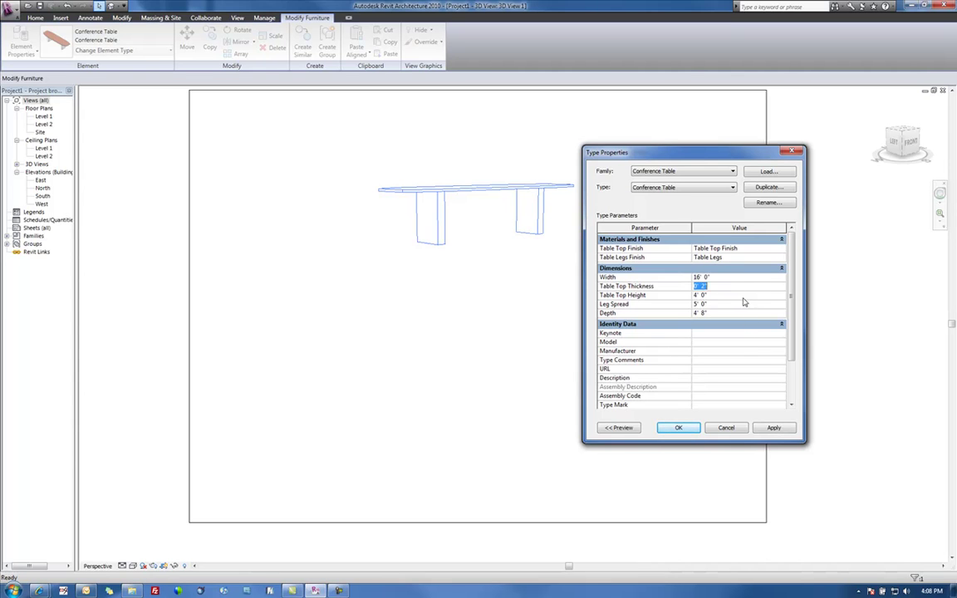
click(760, 429)
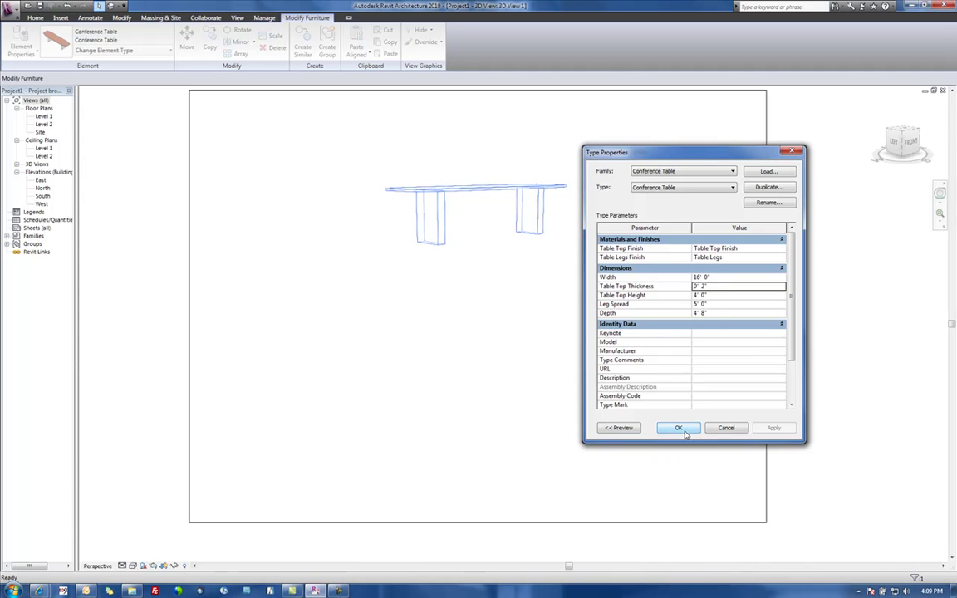
Set the table's Leg Spread to 3' and accept the type properties.
click(726, 306)
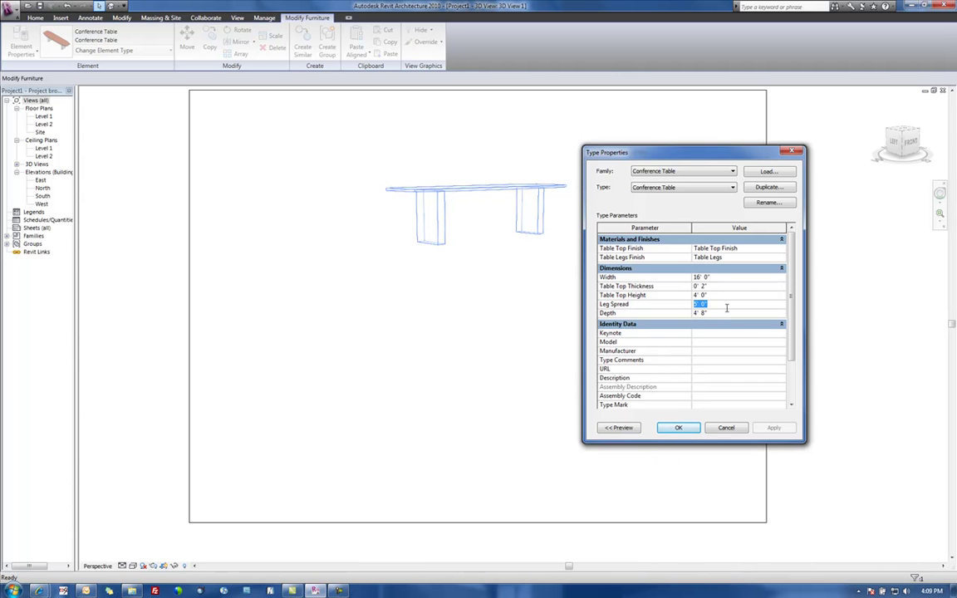
text(3)
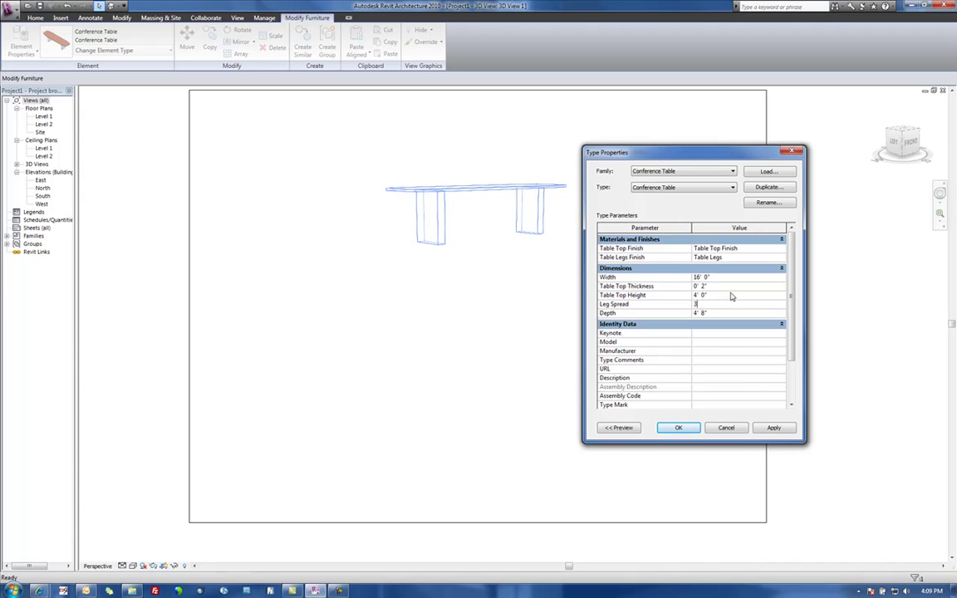
key(shift+Tab)
click(773, 427)
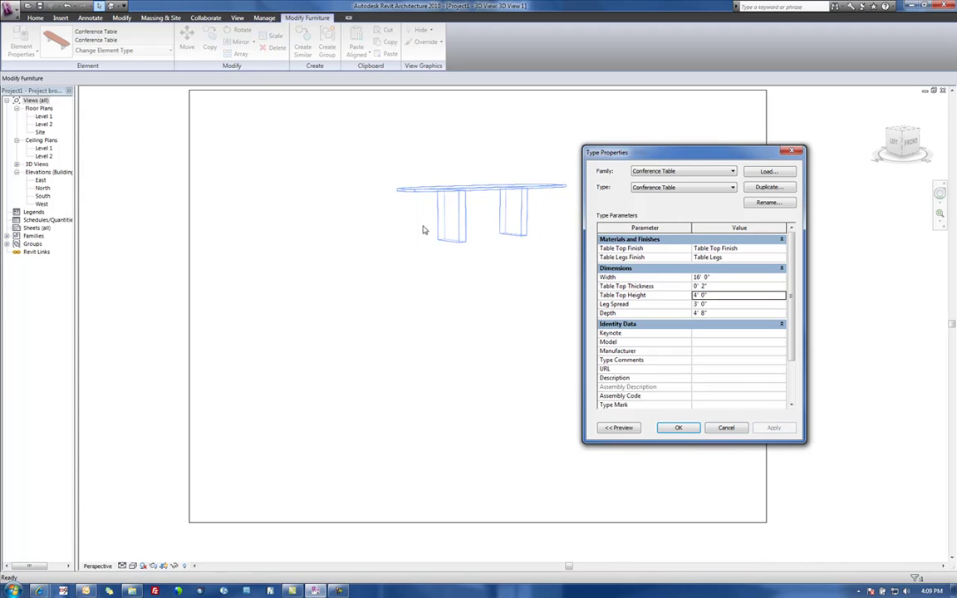
click(678, 428)
click(728, 427)
click(652, 438)
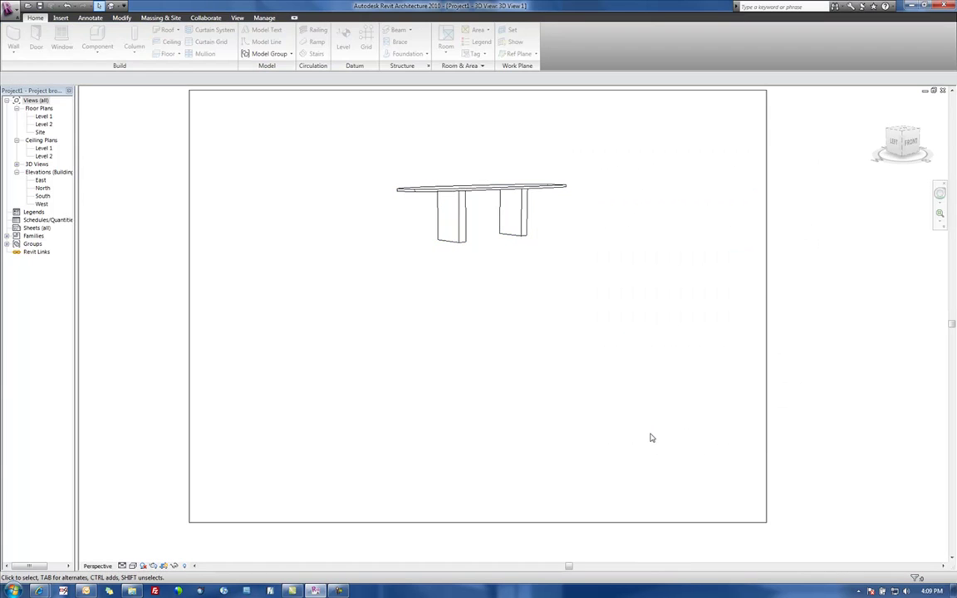